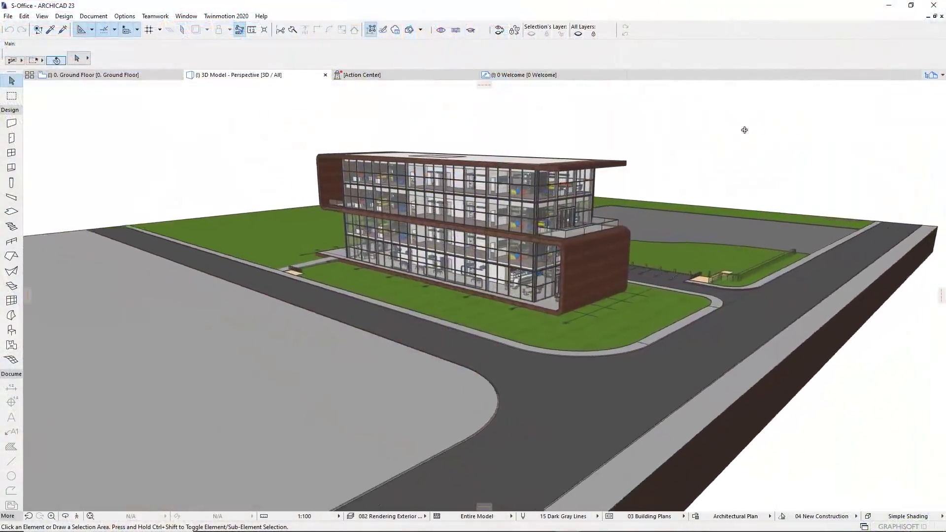
Set the Twinmotion Direct Link merge option to No merge.
left_click_drag(743, 130, 720, 128)
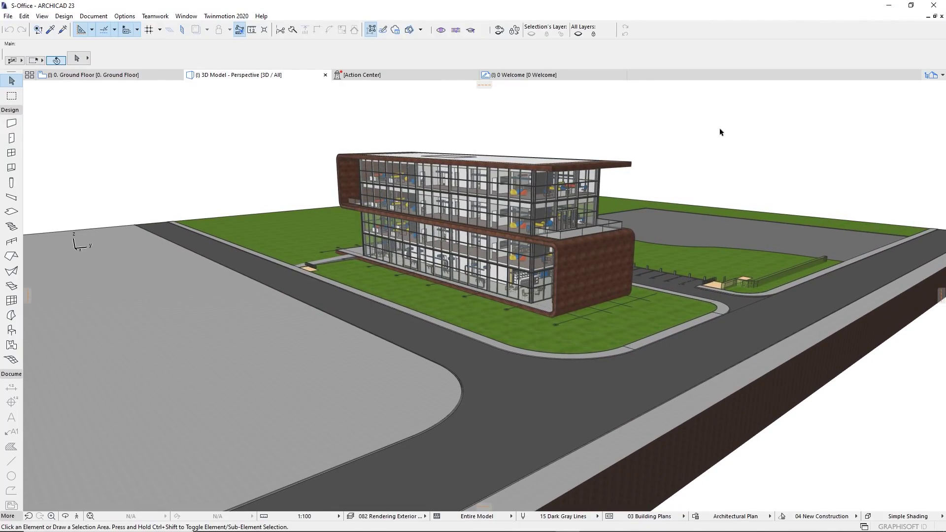
left_click(226, 15)
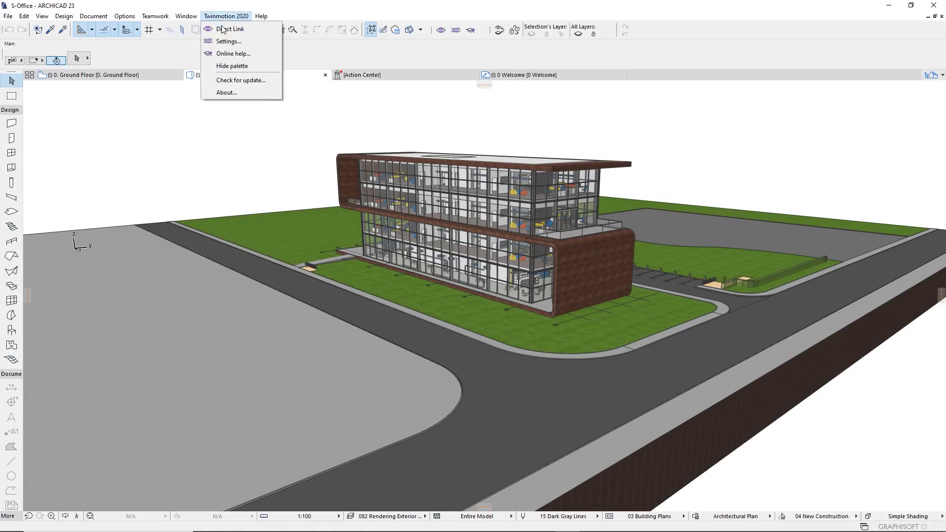
left_click(227, 40)
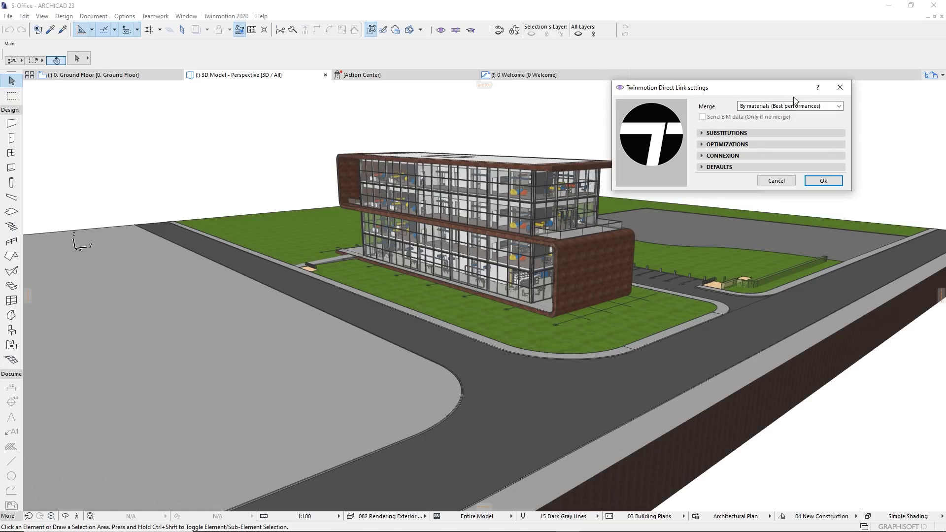
left_click(767, 110)
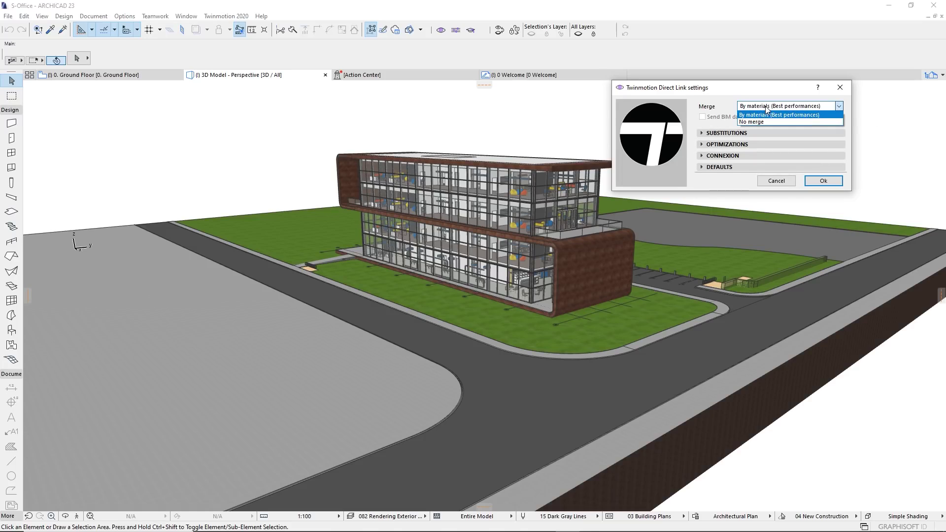
left_click(759, 121)
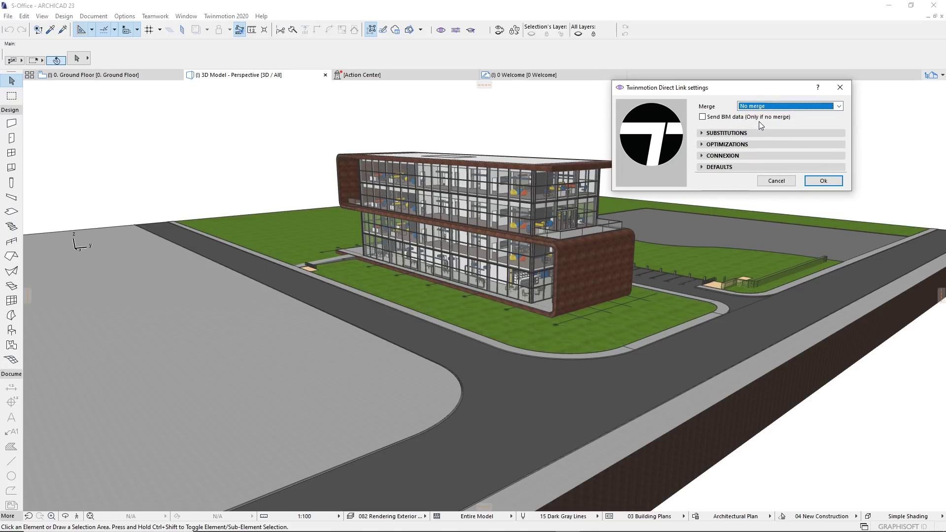
left_click(812, 183)
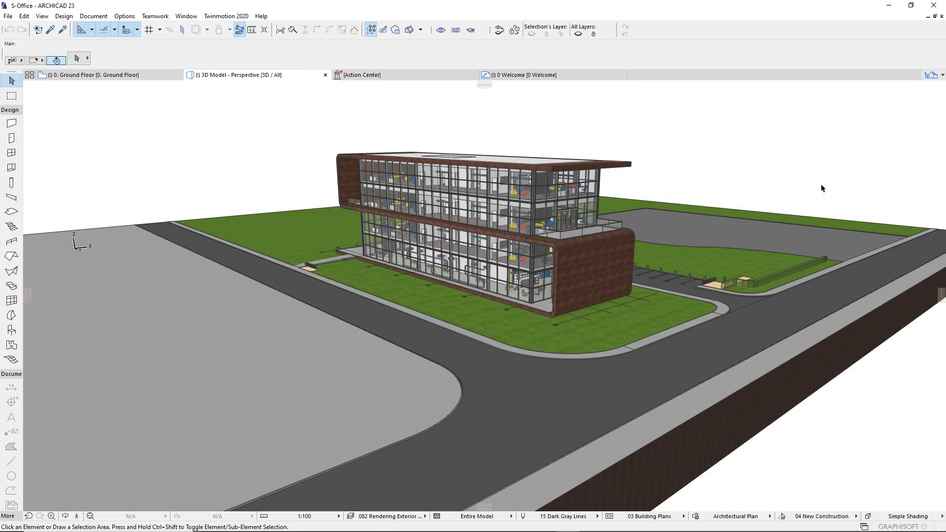
Send the model to a new Twinmotion project through Direct Link without saving the open one, and lower the starting ground beneath the site.
left_click(222, 18)
left_click(229, 31)
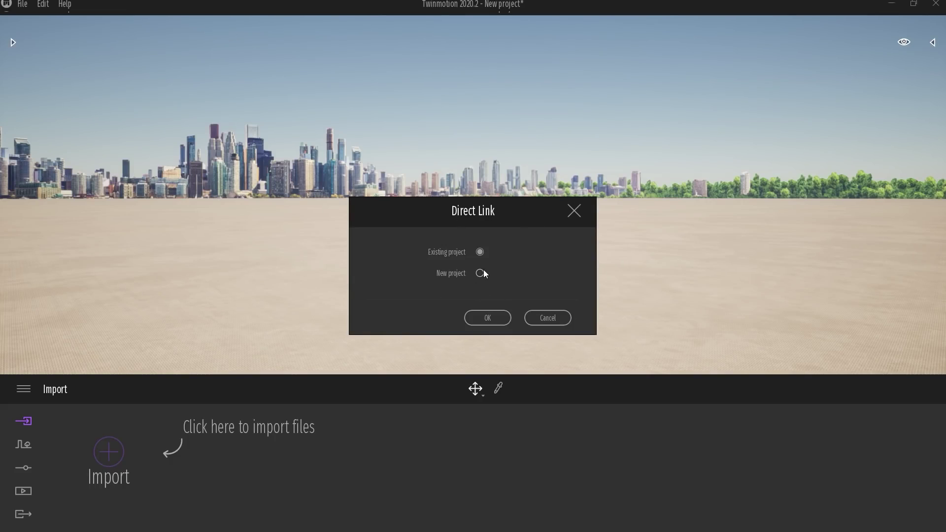
left_click(489, 318)
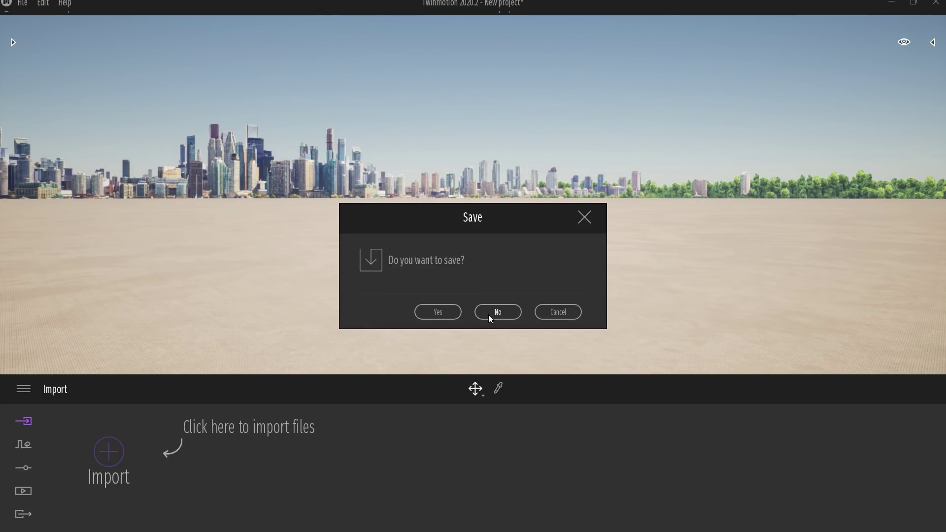
left_click(489, 314)
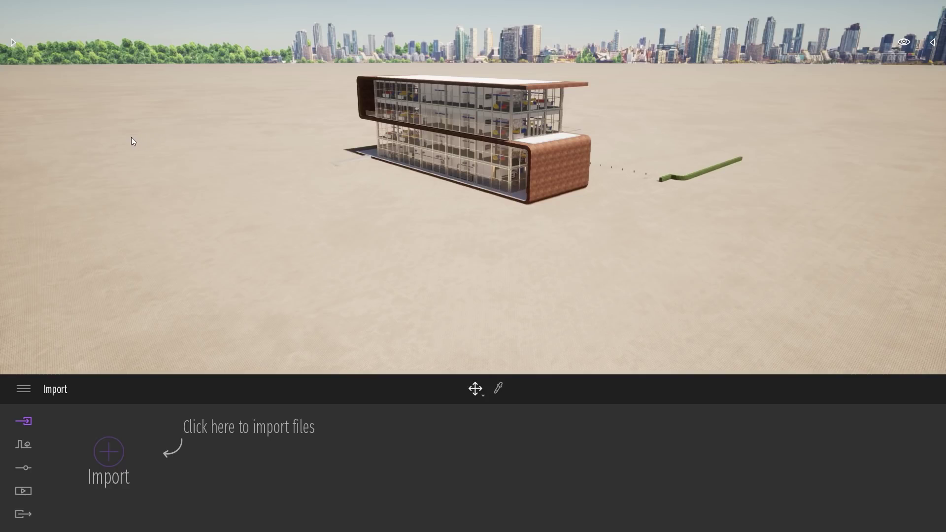
left_click(129, 135)
left_click_drag(141, 102, 146, 140)
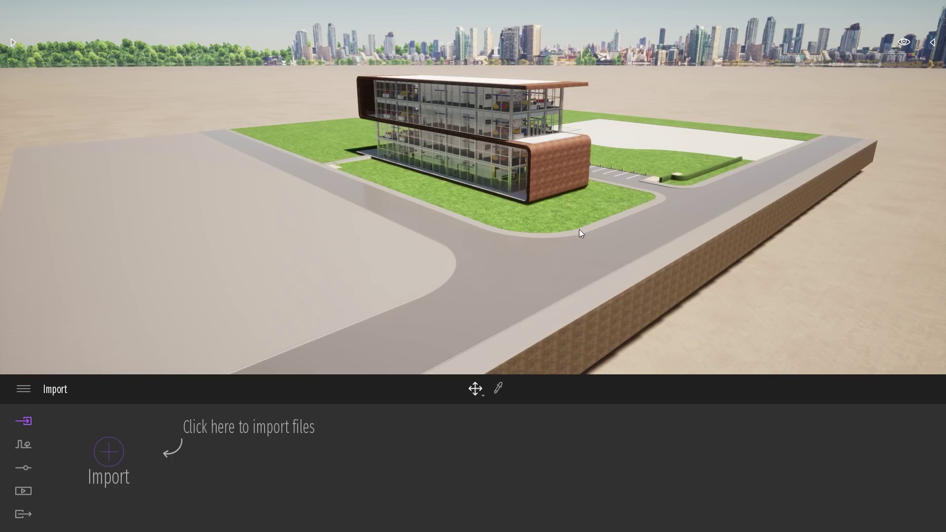
Import the S-OfficeContext FBX file as geometry to add the surrounding city buildings.
left_click(109, 451)
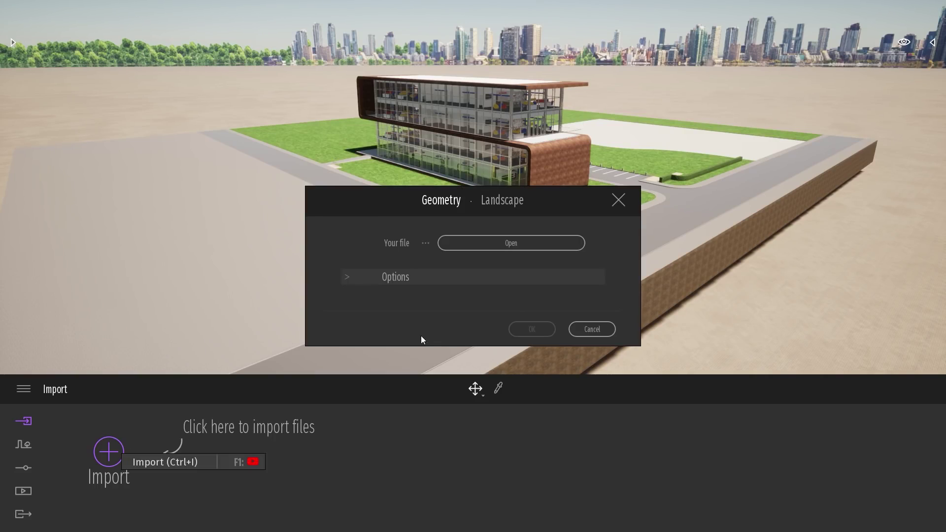
left_click(512, 243)
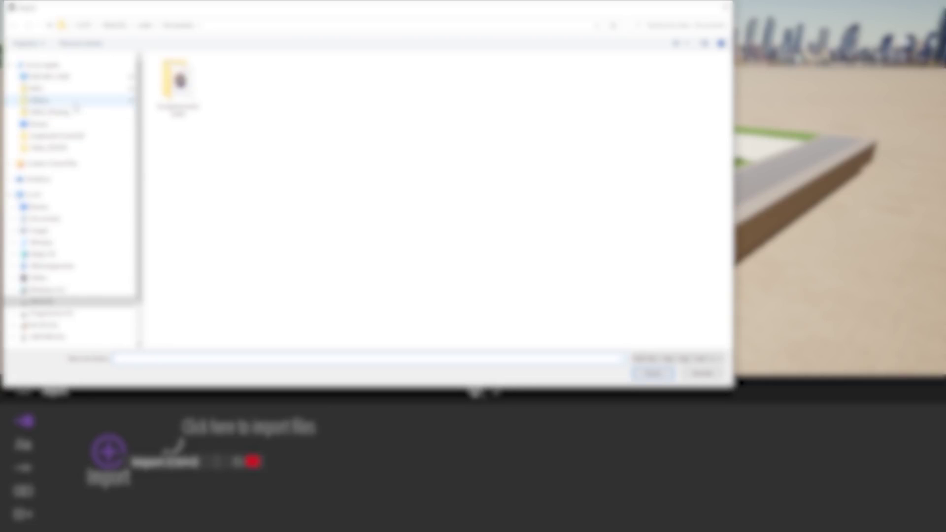
double_click(177, 81)
left_click(188, 123)
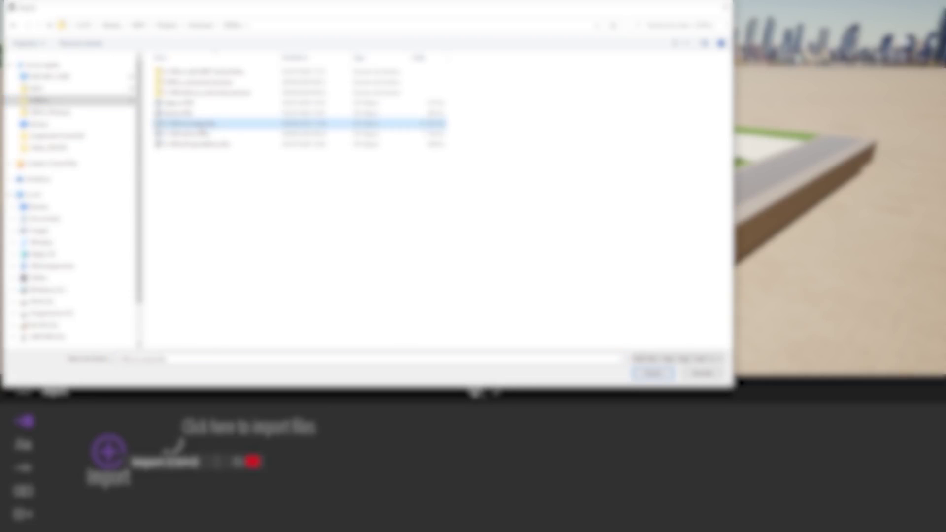
left_click(653, 374)
left_click(531, 331)
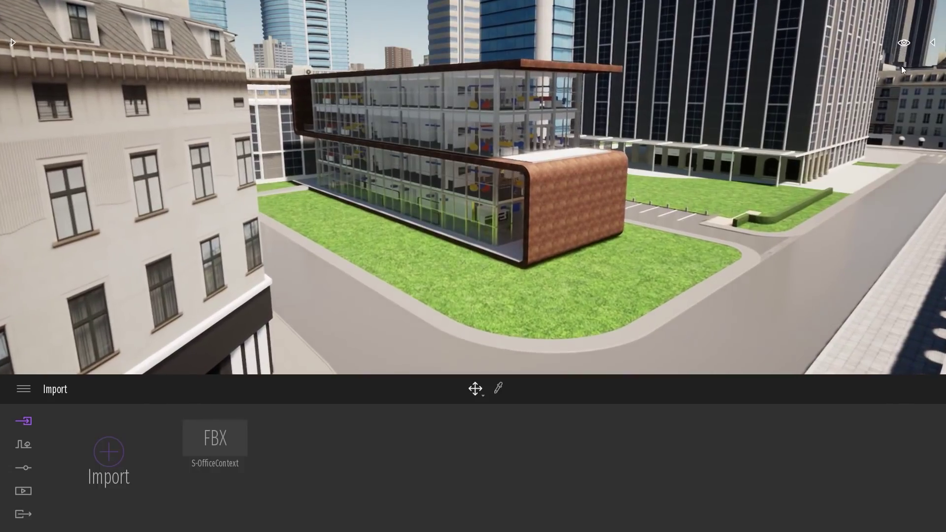
Adjust the scene's time of day to change the direction of the sunlight and shadows.
mouse_move(901, 66)
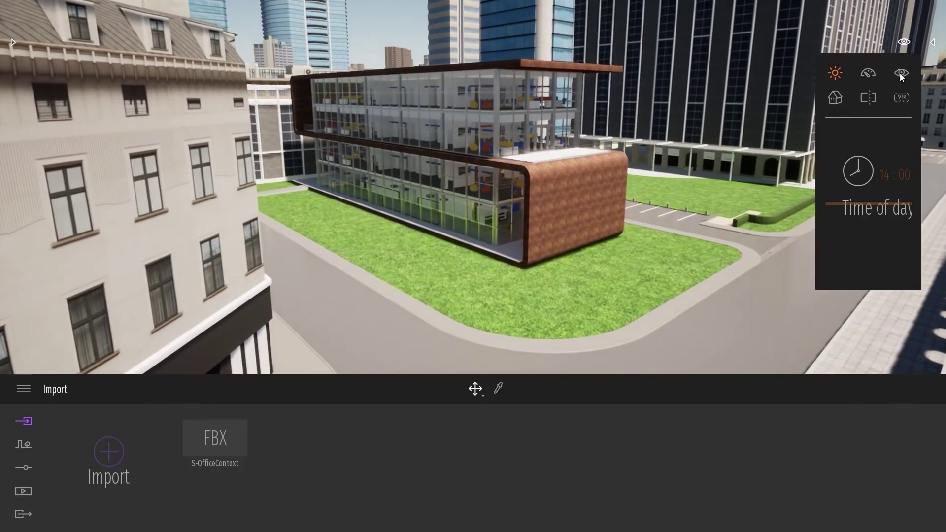
left_click_drag(861, 214, 865, 214)
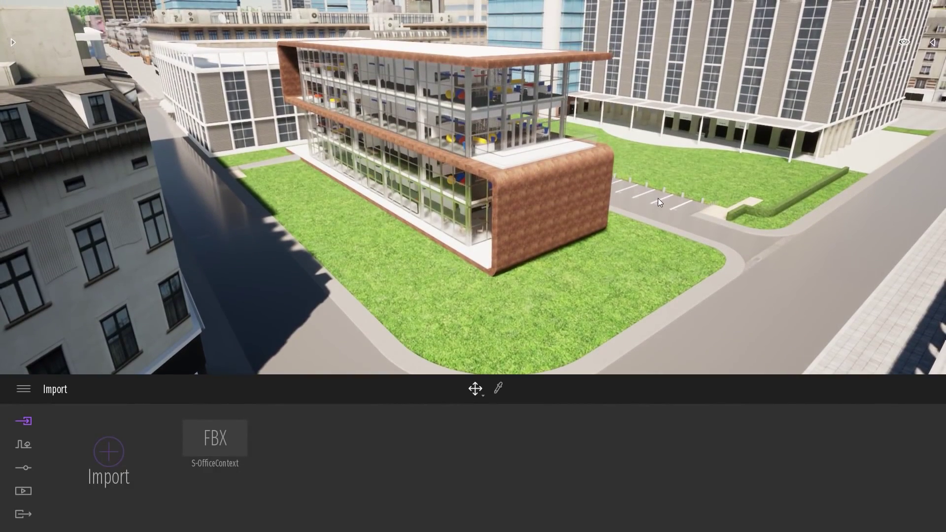
Show the scene graph, switch the section below it from Statistics to Scene states, and collapse that section.
left_click(930, 45)
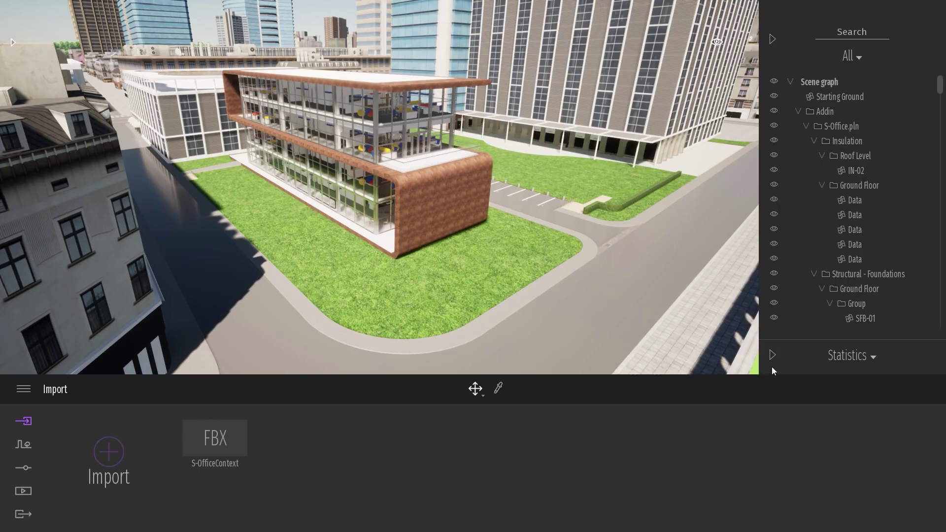
left_click(767, 350)
left_click(840, 203)
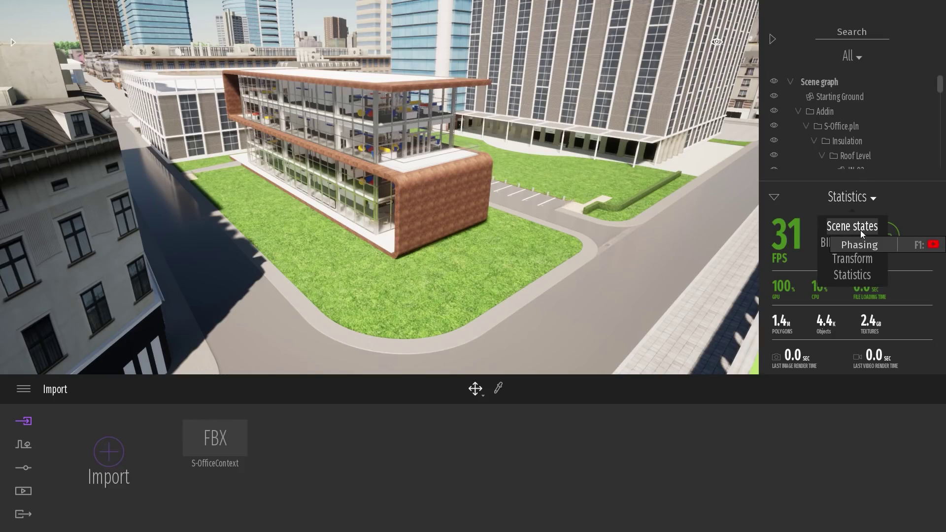
left_click(832, 229)
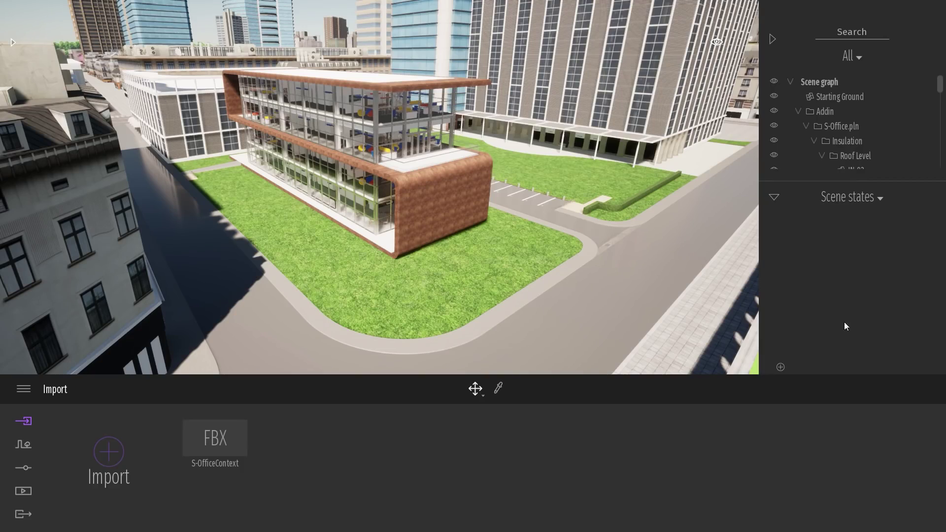
left_click(775, 199)
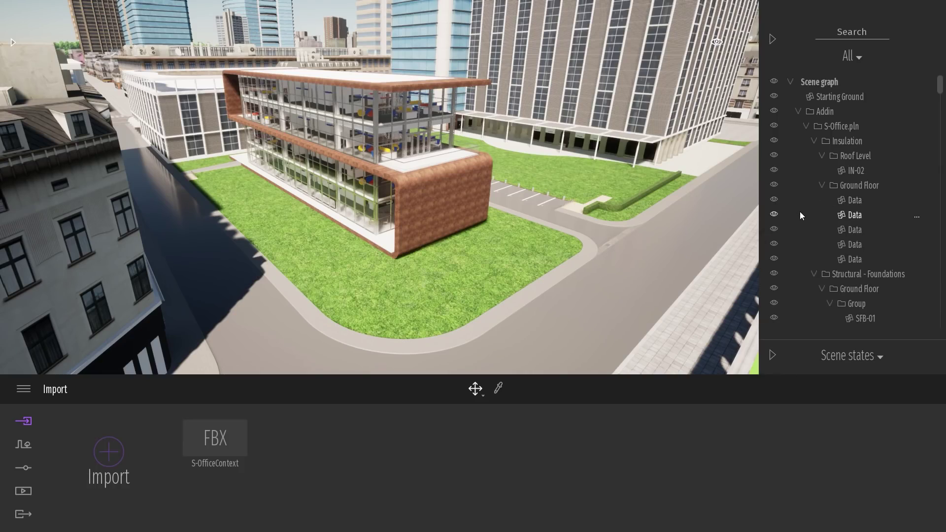
Create a new phasing in the project media and keep its time cursor at the start of the timeline, July 7.
left_click(24, 491)
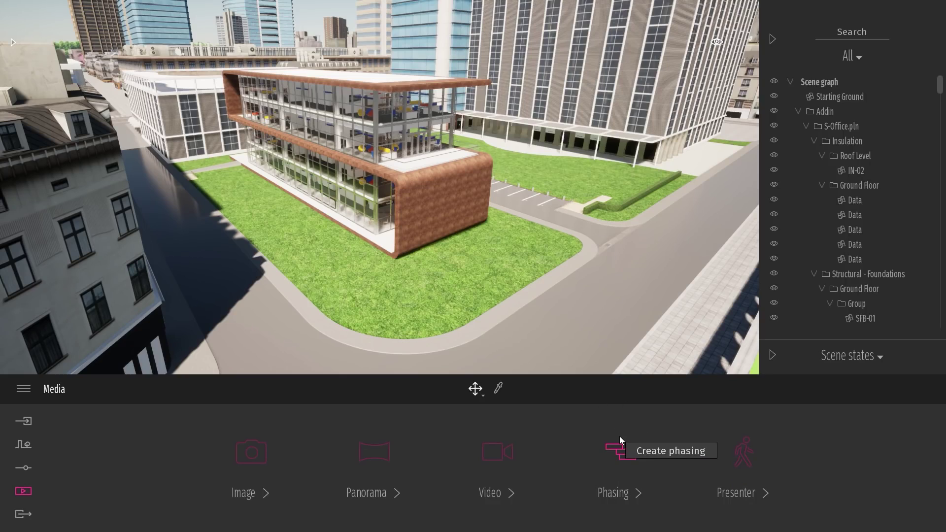
left_click(624, 454)
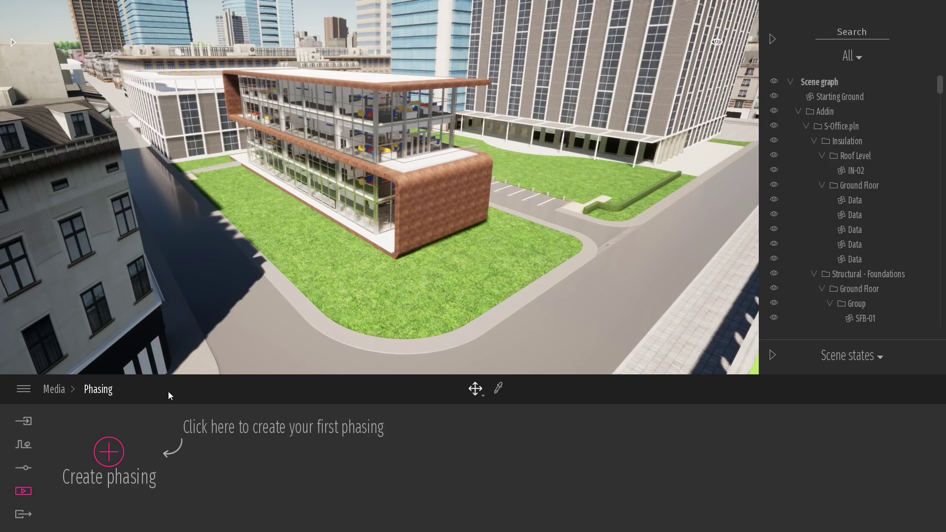
left_click(121, 450)
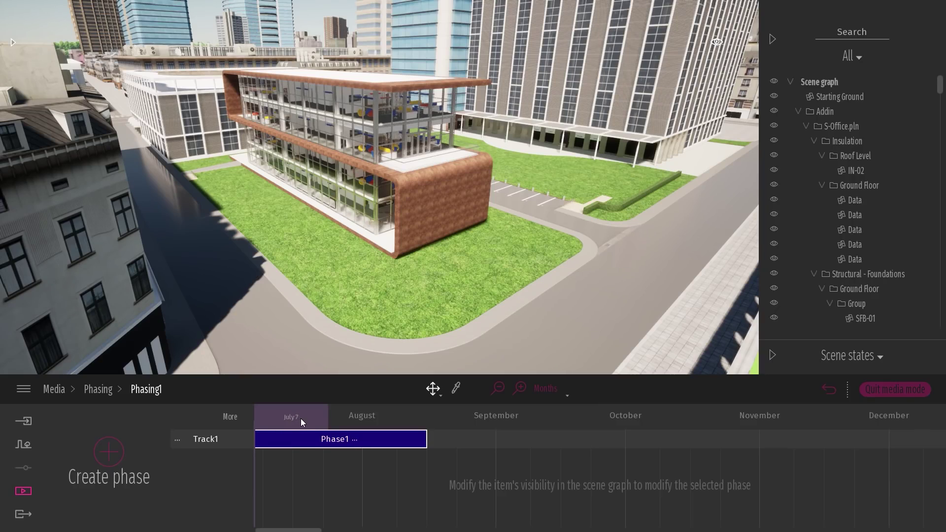
mouse_move(273, 417)
left_mouse_down()
mouse_move(418, 422)
mouse_move(244, 411)
left_mouse_up()
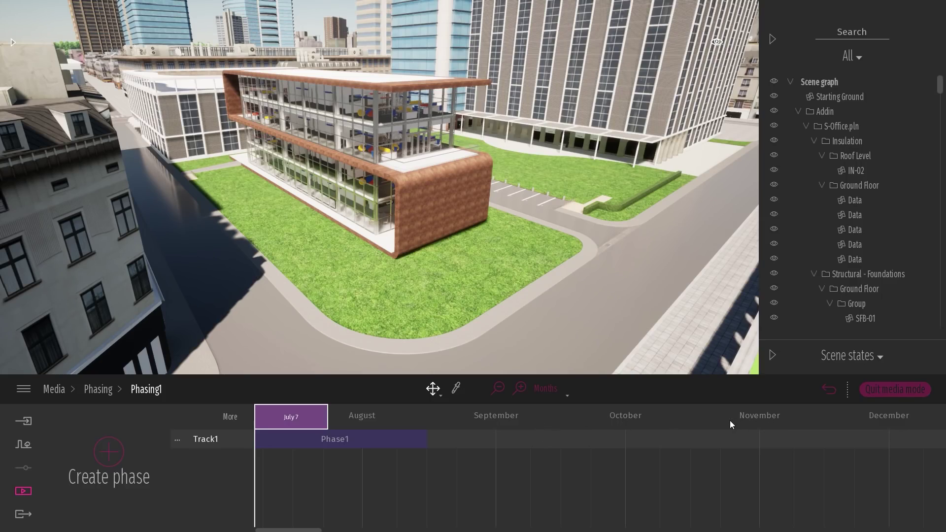
Collapse the Addin folder in the scene graph and hide the scene graph.
left_click(798, 112)
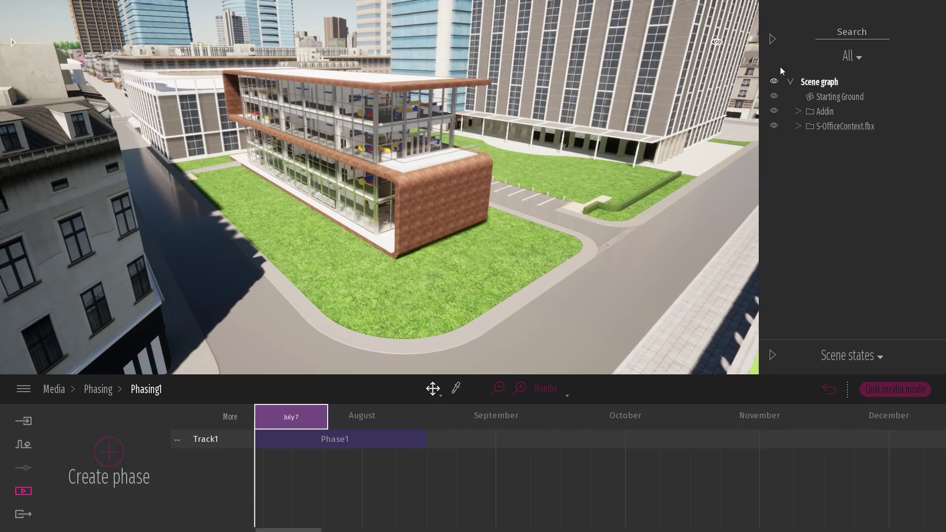
left_click(773, 39)
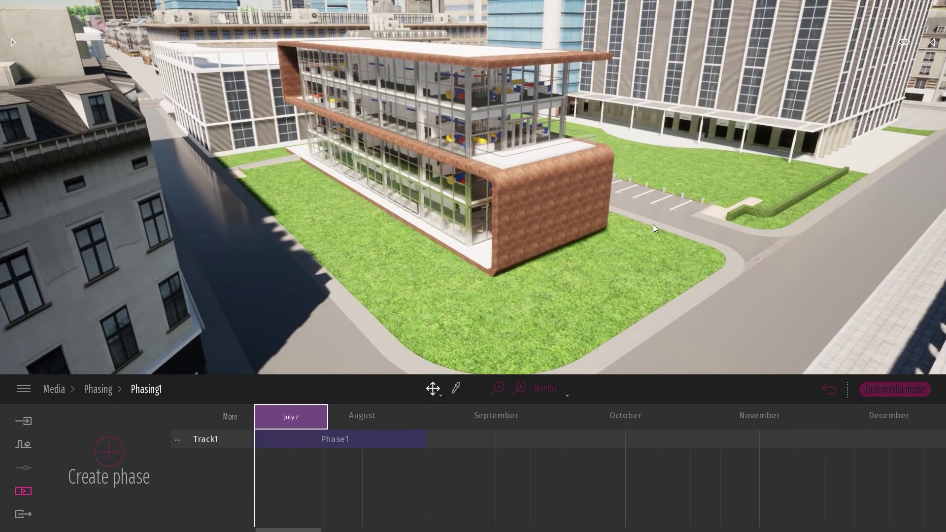
Zoom the phasing timeline out to the 3 years scale and back in to the Weeks scale.
left_click(497, 388)
left_click(498, 389)
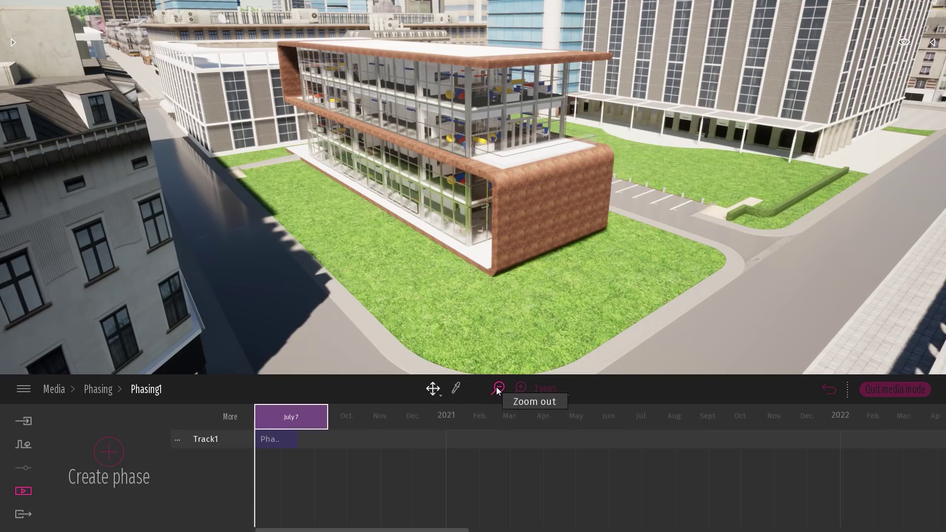
left_click(497, 390)
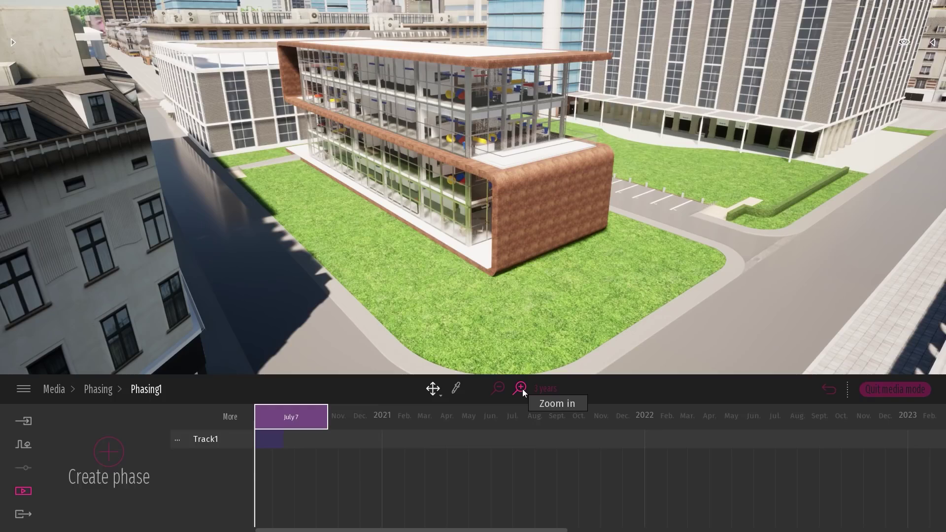
left_click(522, 389)
left_click(522, 389)
left_click(522, 388)
left_click(522, 389)
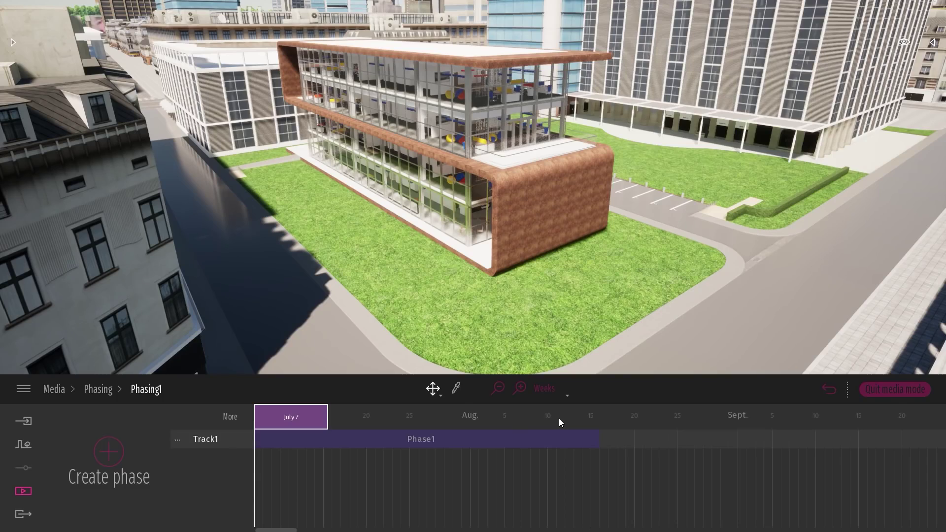
Try the Days, 1 year and 2 years timeline scales, finishing with the timeline set to Months.
left_click(553, 391)
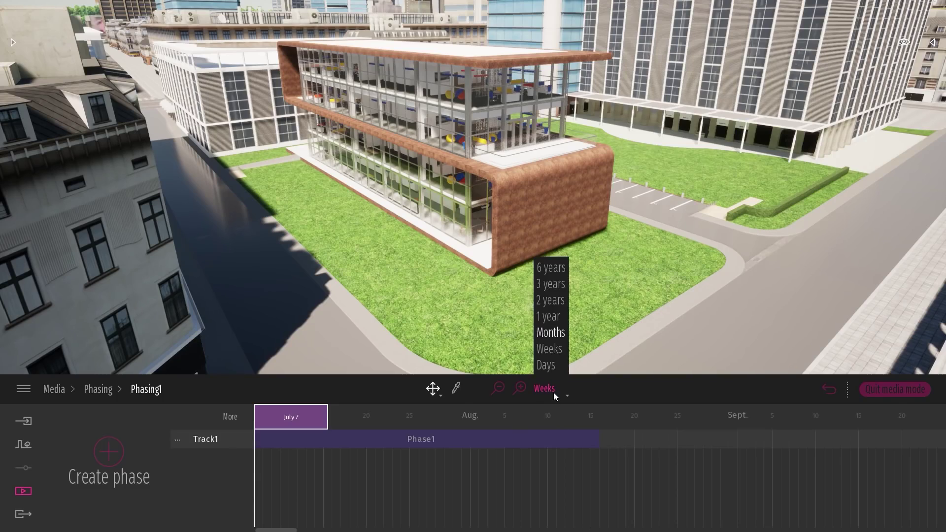
left_click(545, 364)
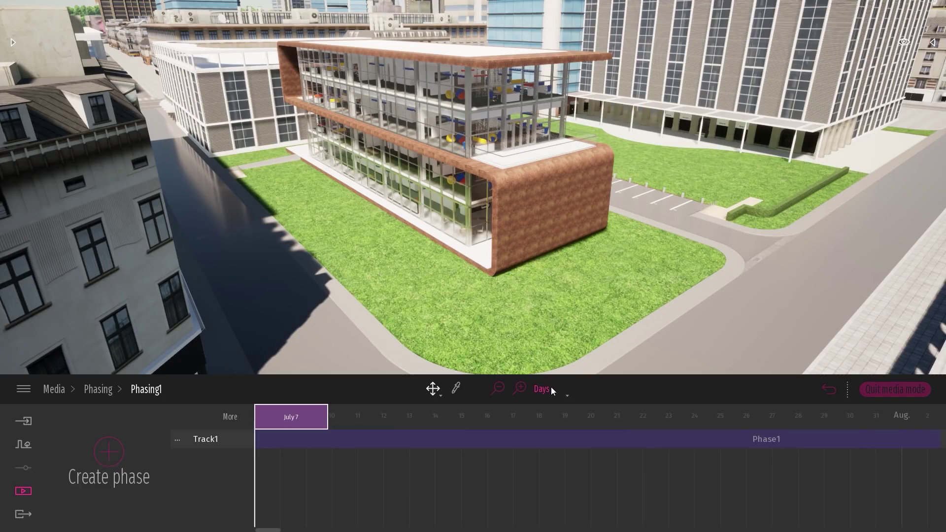
left_click(551, 387)
left_click(551, 318)
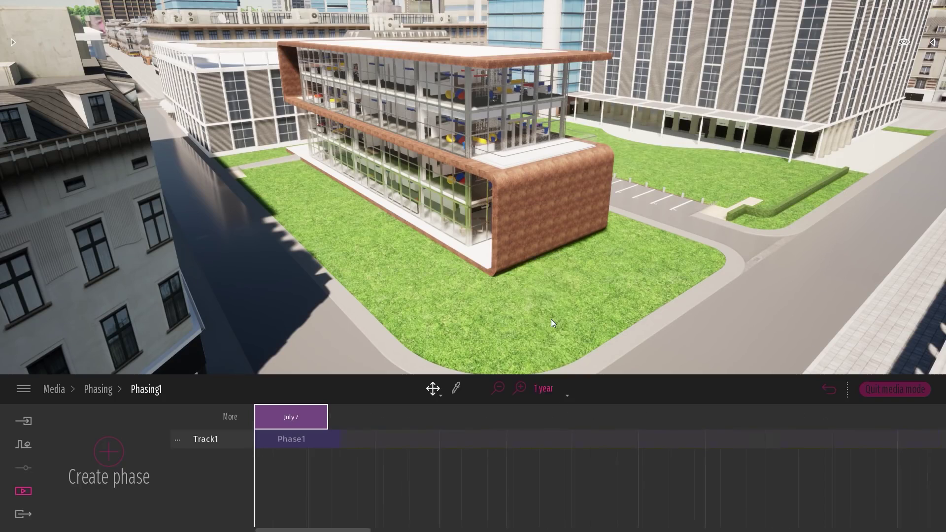
left_click(498, 390)
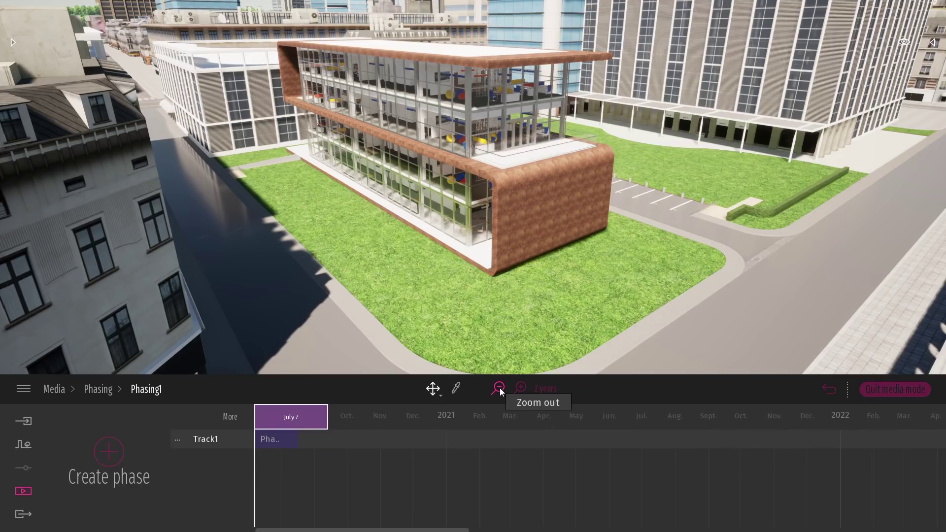
left_click(520, 387)
left_click(520, 387)
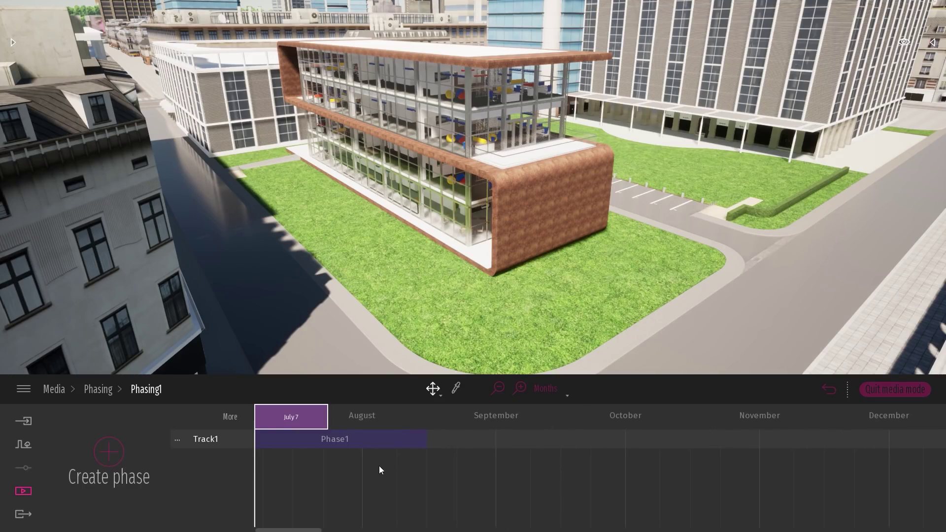
Move the phasing timeline's time cursor to July 30.
mouse_move(299, 416)
left_mouse_down()
mouse_move(281, 416)
mouse_move(379, 416)
mouse_move(359, 423)
left_mouse_up()
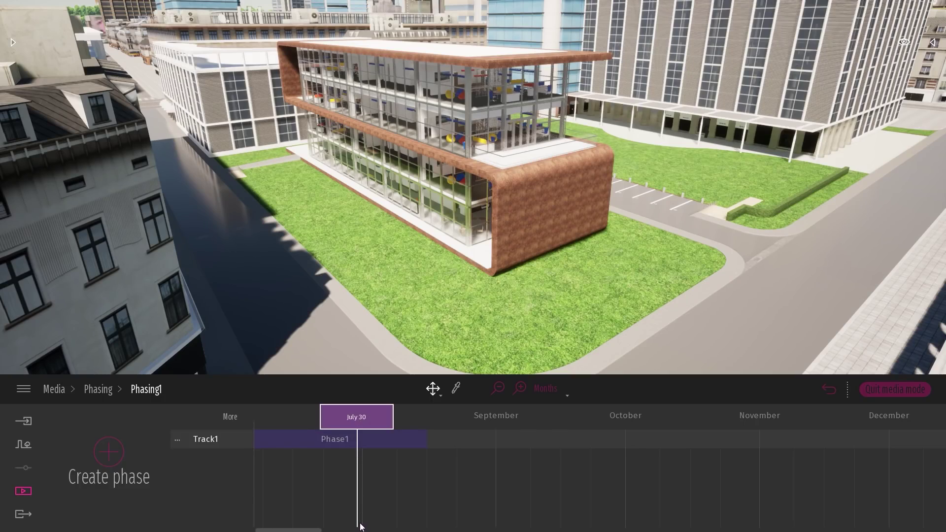
Move the phasing timeline's time cursor back to July 20 within Phase1.
left_click(358, 436)
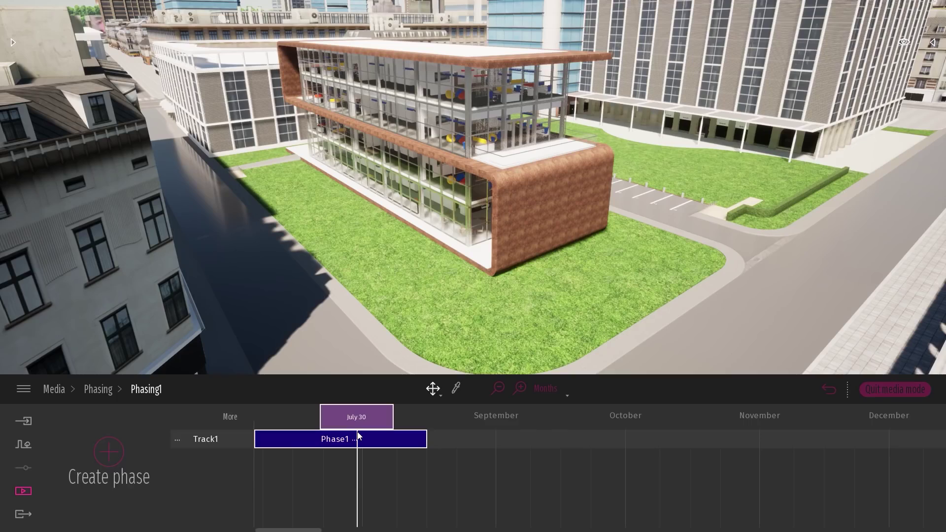
left_click_drag(358, 436, 328, 446)
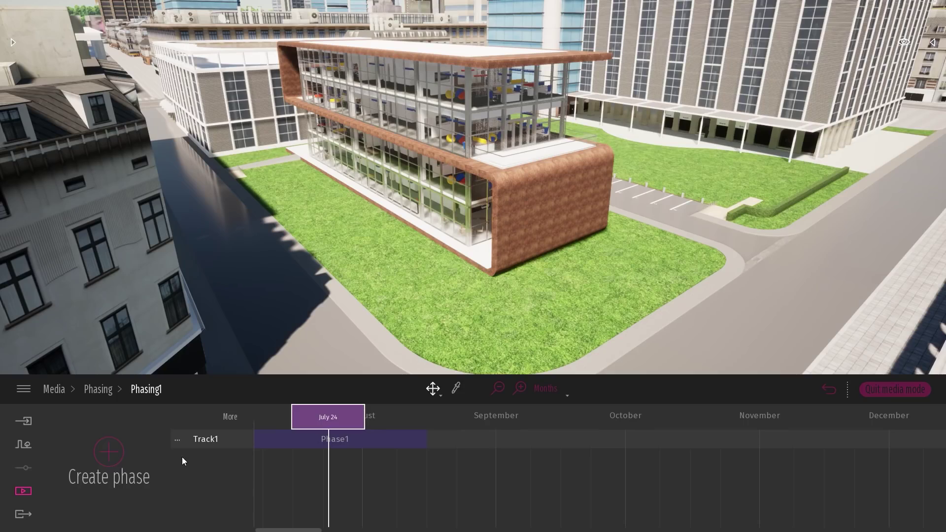
left_click_drag(323, 417, 306, 417)
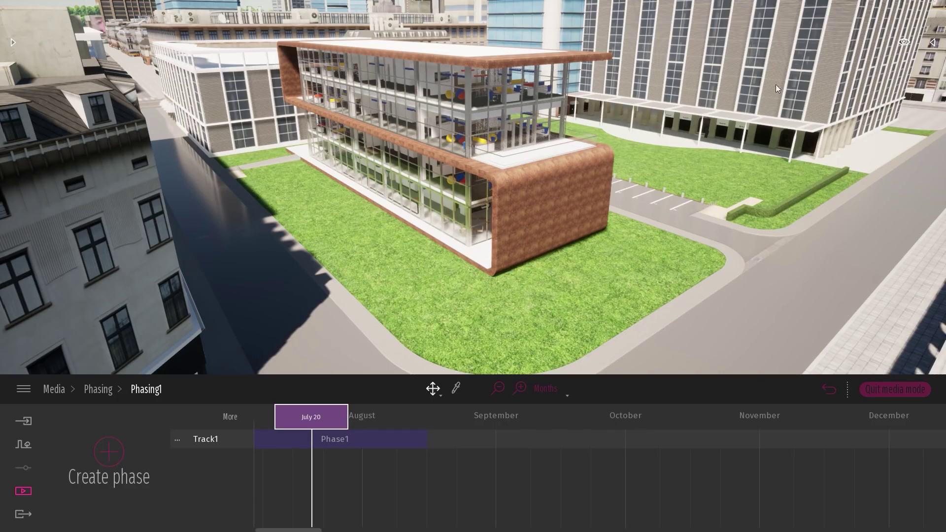
Show the scene graph, collapse the Addin hierarchy and expand it only as far as the folders inside S-Office.pln.
left_click(933, 43)
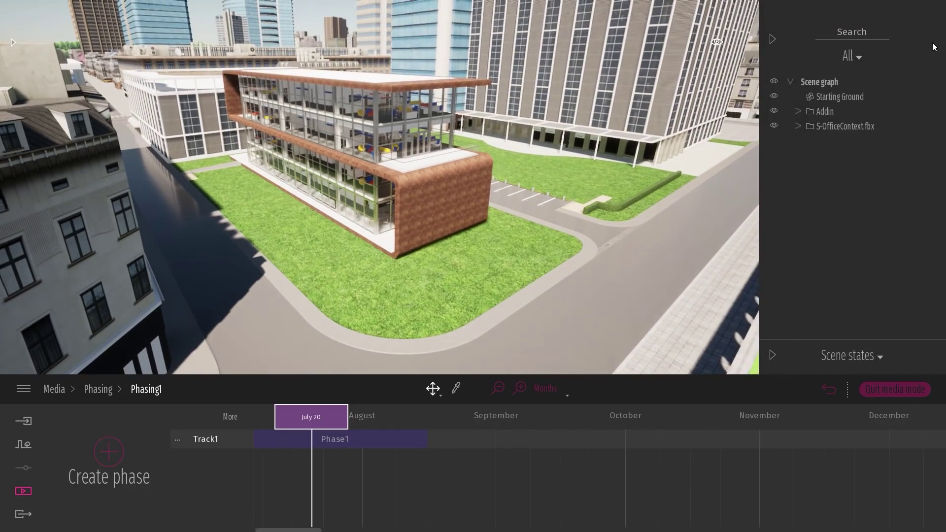
left_click(797, 112)
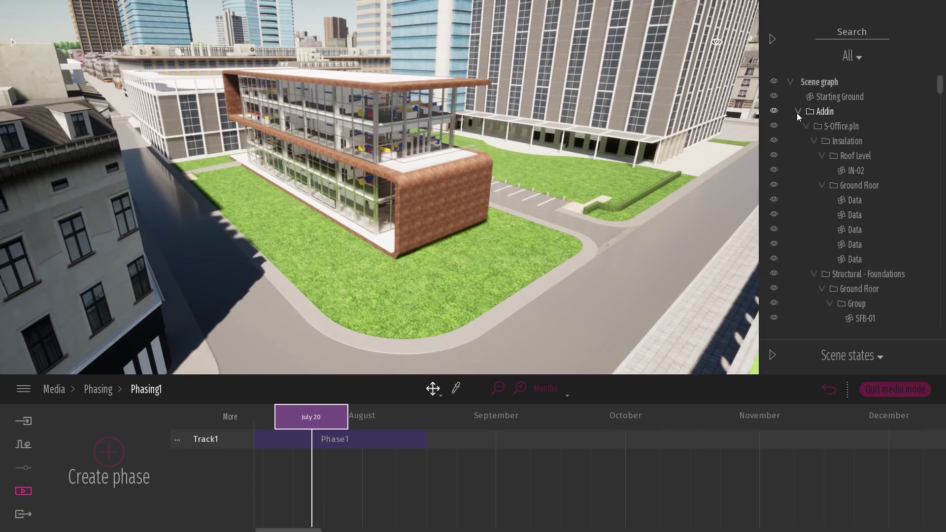
right_click(827, 111)
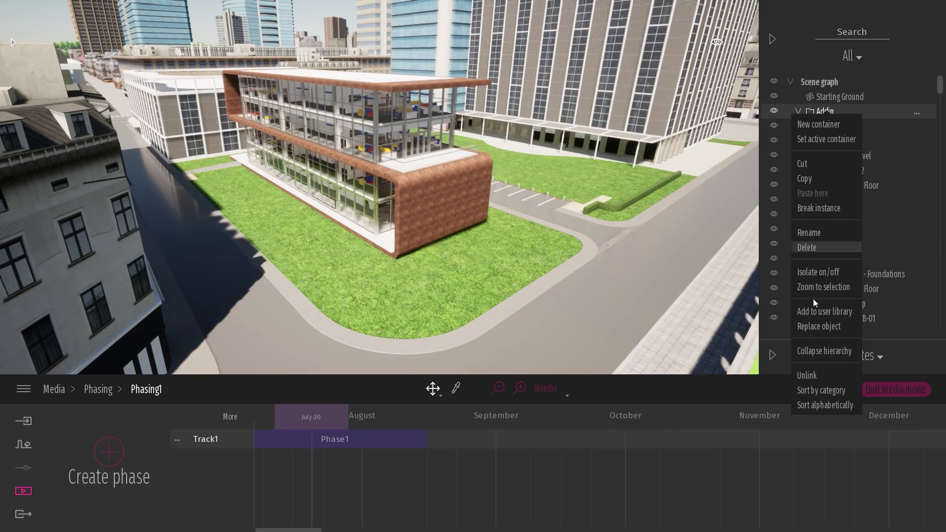
left_click(820, 351)
left_click(798, 111)
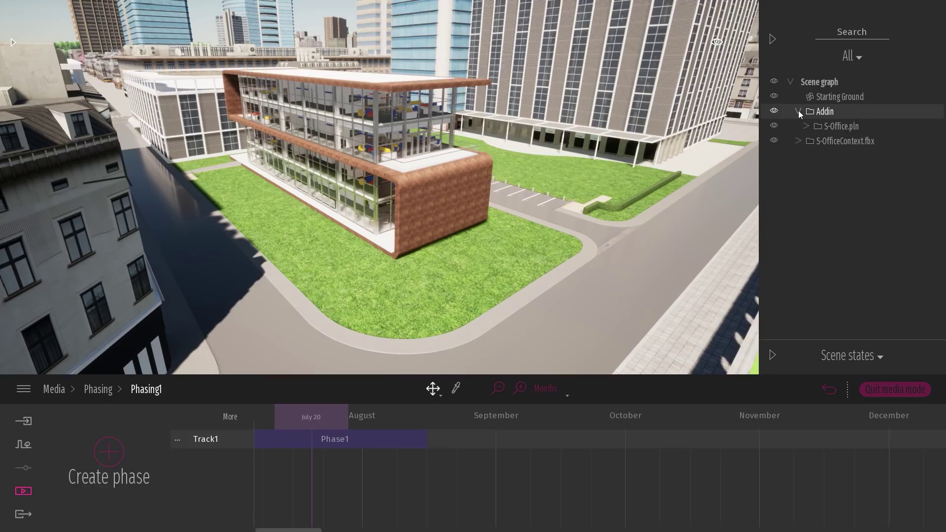
left_click(805, 127)
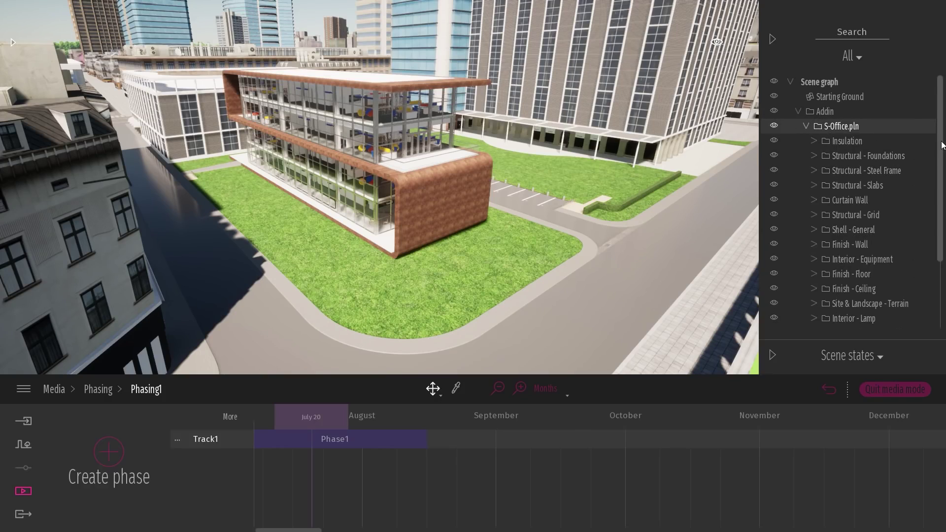
scroll(926, 156, "down", 1)
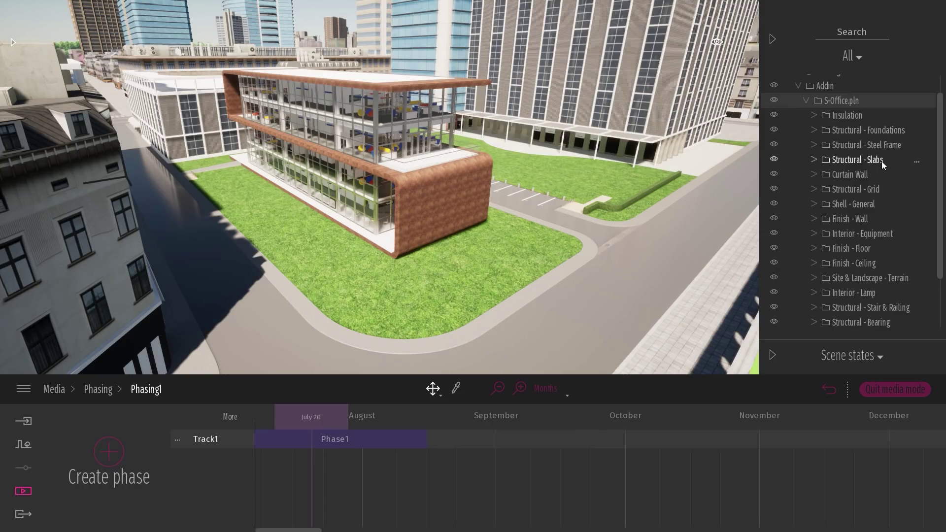
With the time cursor at July 17, make Phase1 show only S-Office.pln's Site & Landscape - Terrain and Site & Landscape - General folders.
left_click_drag(312, 439, 301, 438)
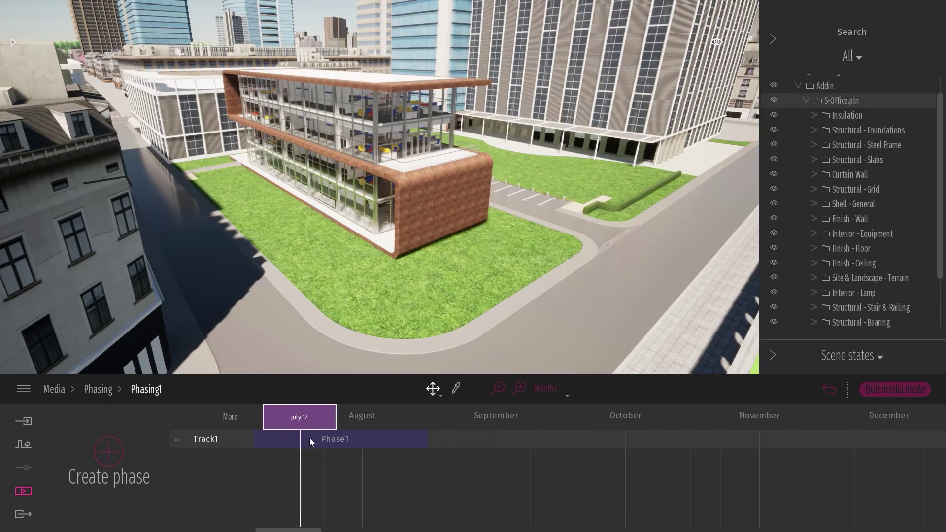
left_click(337, 445)
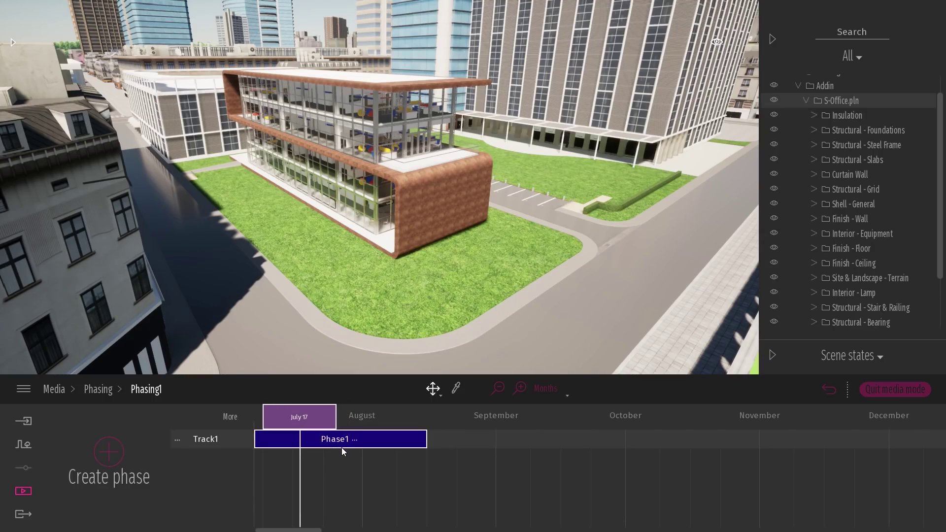
left_click(343, 450)
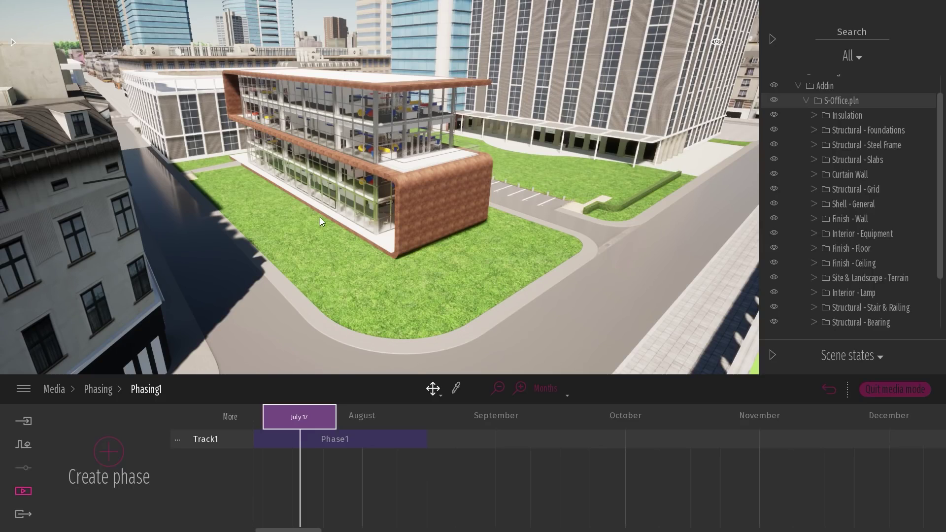
left_click(292, 437)
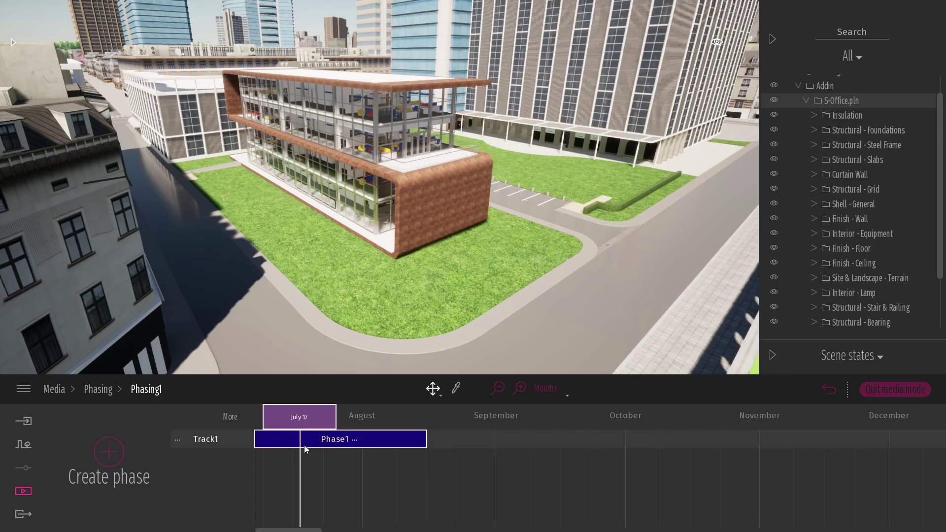
left_click(297, 436)
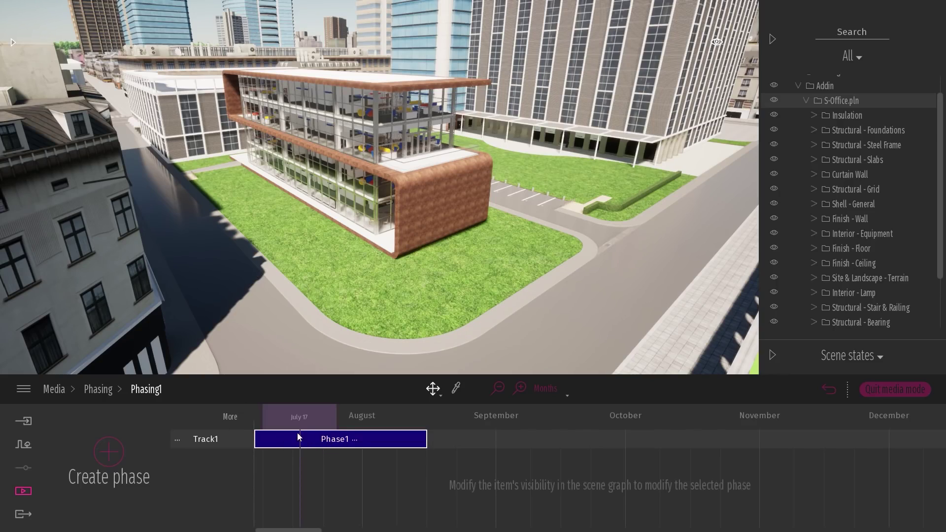
left_click(775, 101)
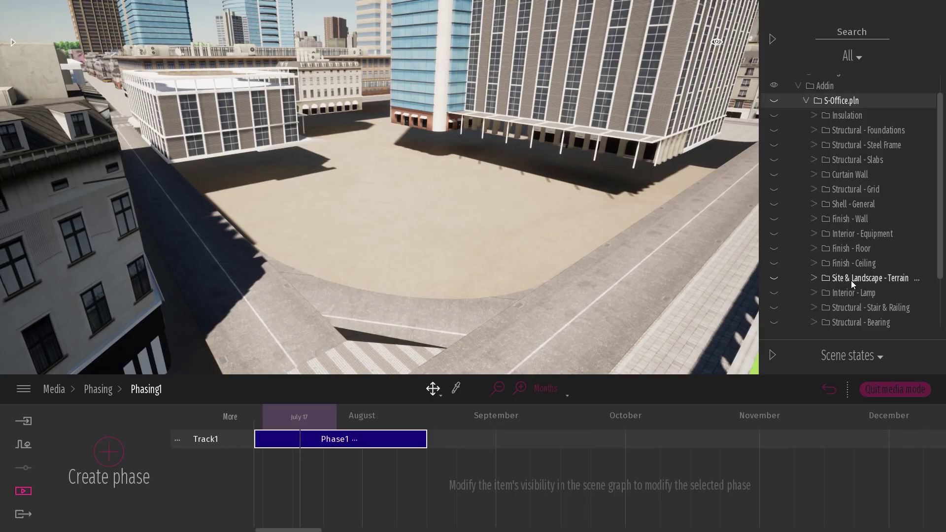
left_click(775, 279)
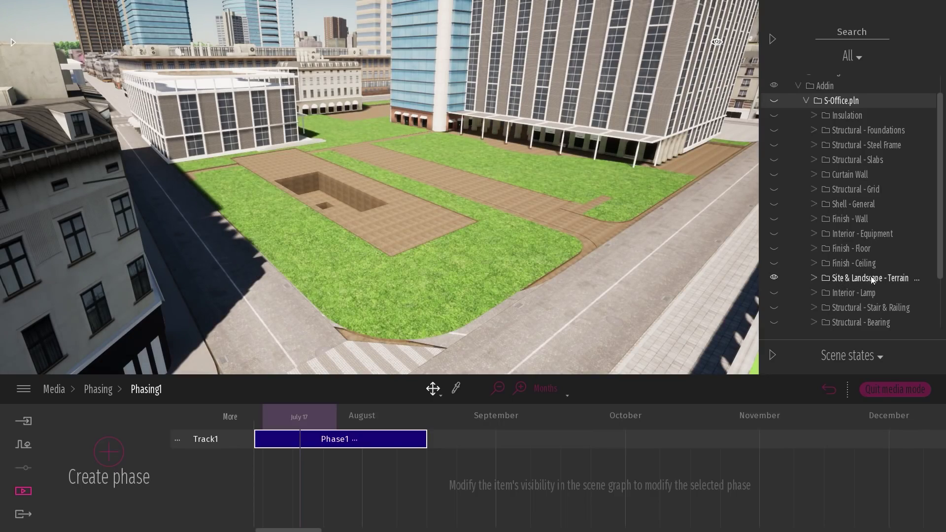
scroll(879, 276, "down", 3)
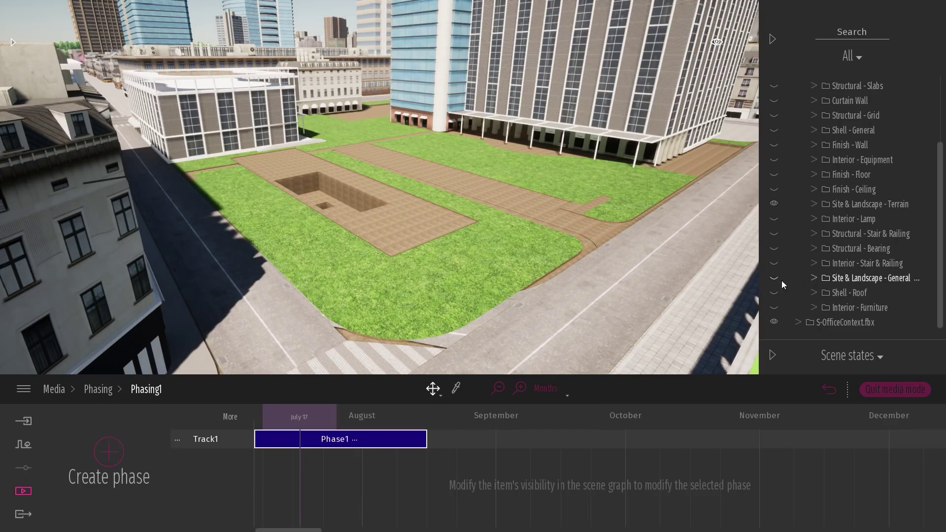
left_click(774, 277)
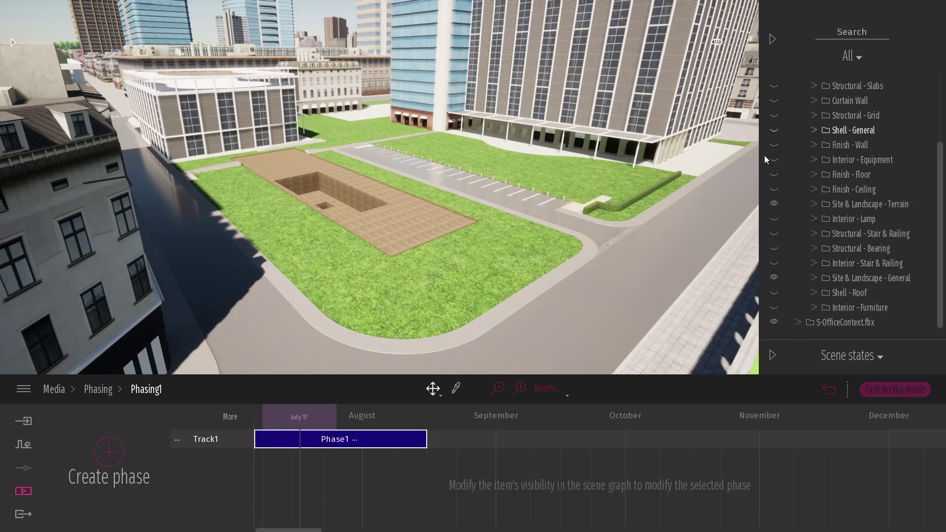
Move the time cursor to July 22 and create a second phase after Phase1 that also shows Structural - Foundations.
mouse_move(288, 414)
left_mouse_down()
mouse_move(337, 419)
mouse_move(322, 421)
left_mouse_up()
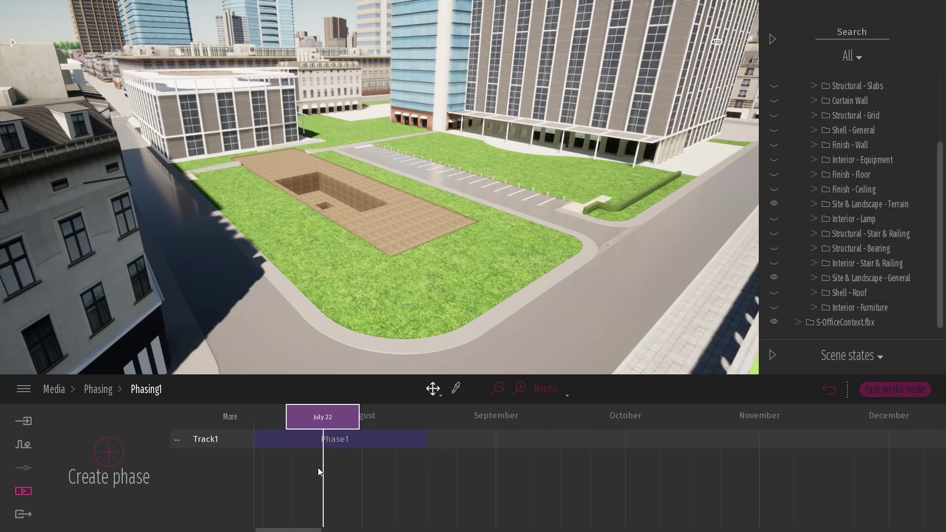
left_click(311, 441)
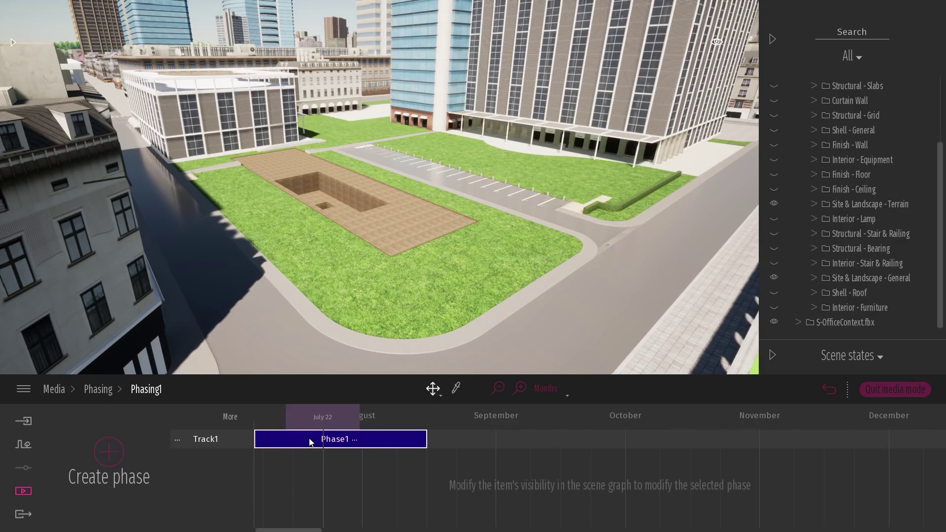
left_click(107, 451)
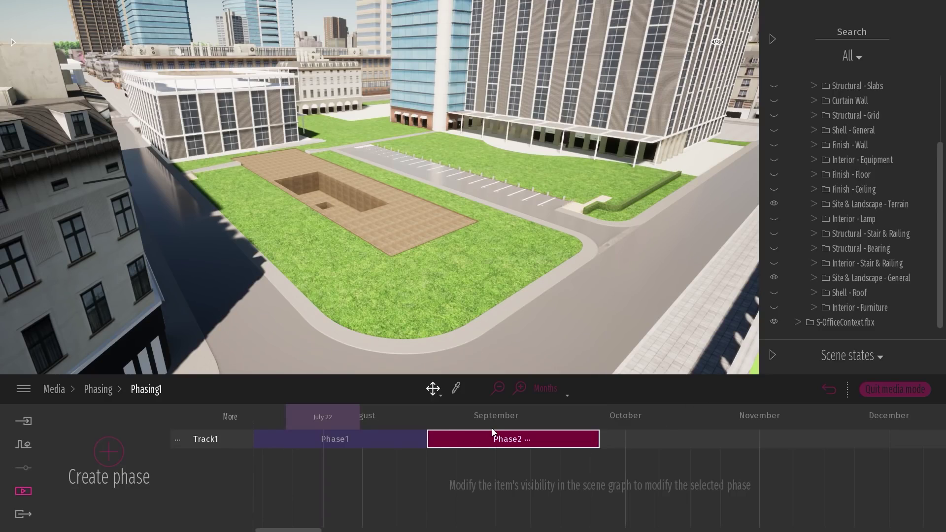
scroll(901, 209, "up", 3)
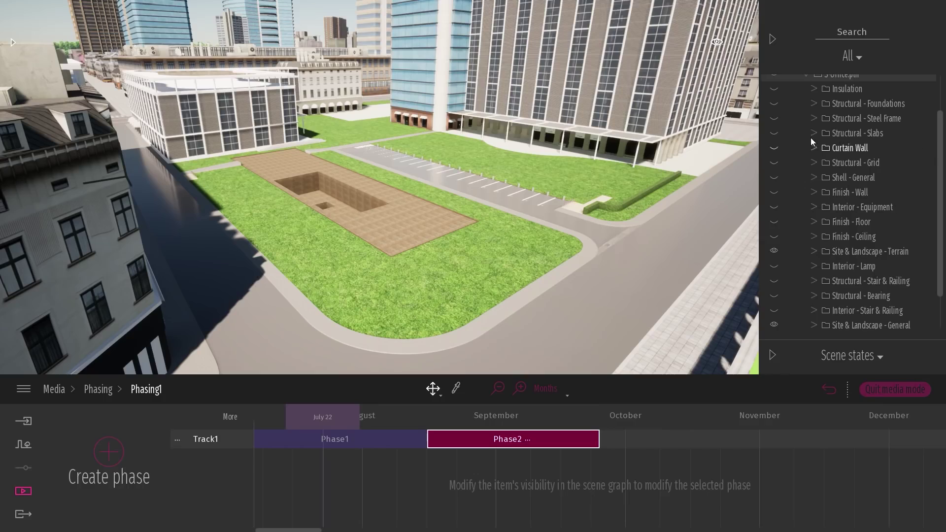
left_click(774, 104)
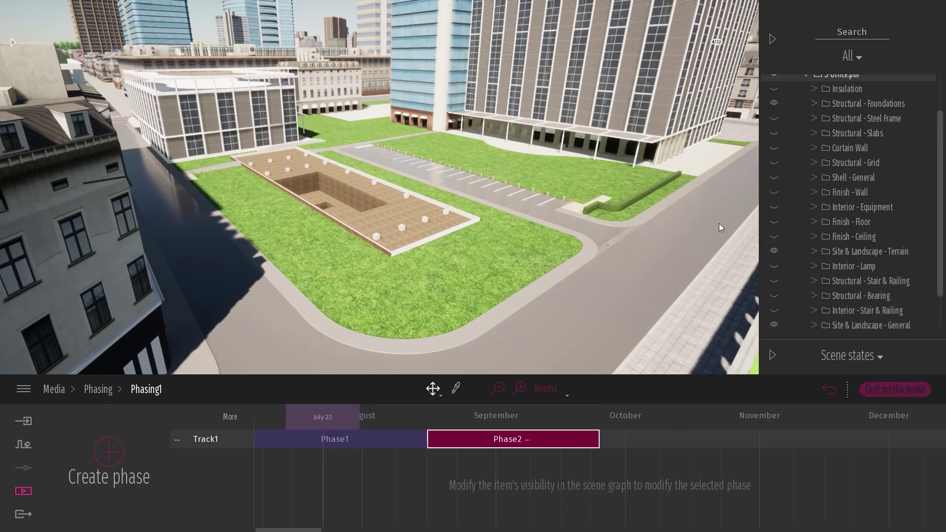
Create a third phase showing Structural - Slabs, with its Roof Level, 3rd Floor, 2nd Floor and 1st Floor folders hidden.
left_click(110, 453)
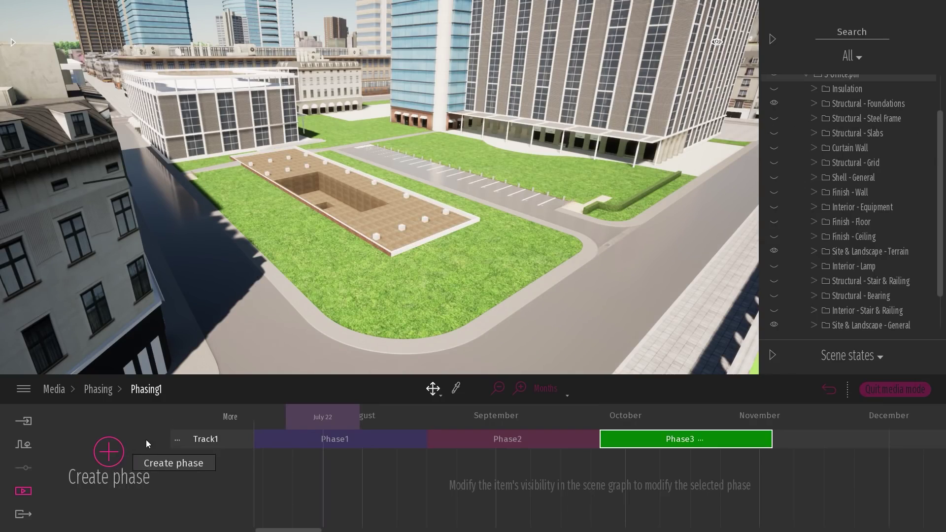
left_click(774, 133)
left_click(813, 133)
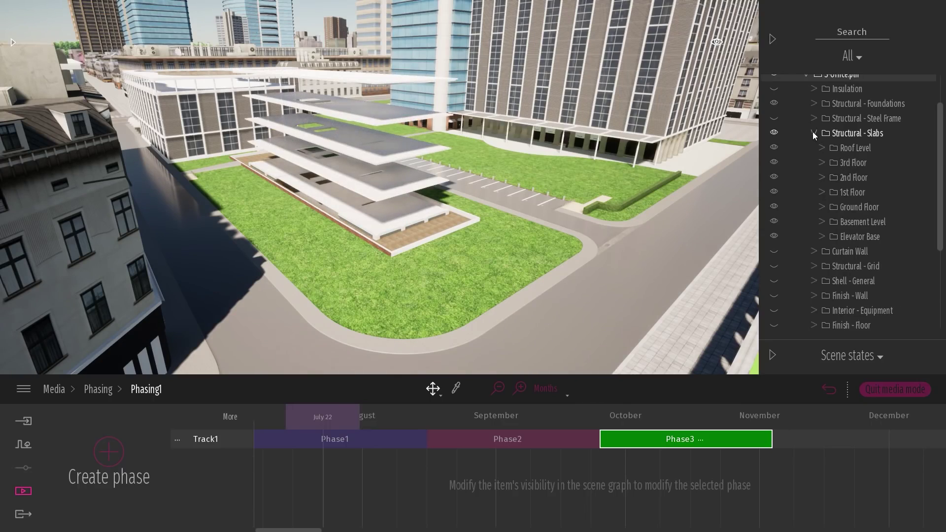
left_click_drag(338, 56, 389, 290)
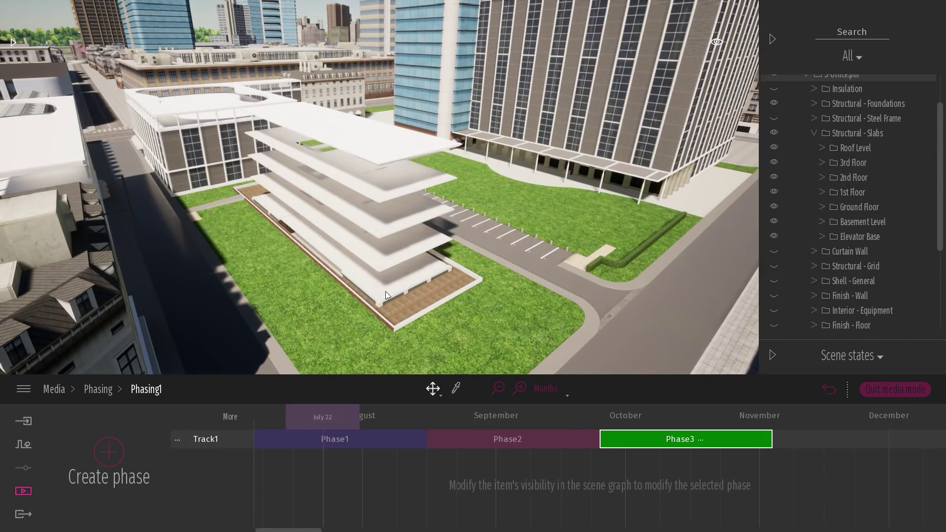
left_click(774, 147)
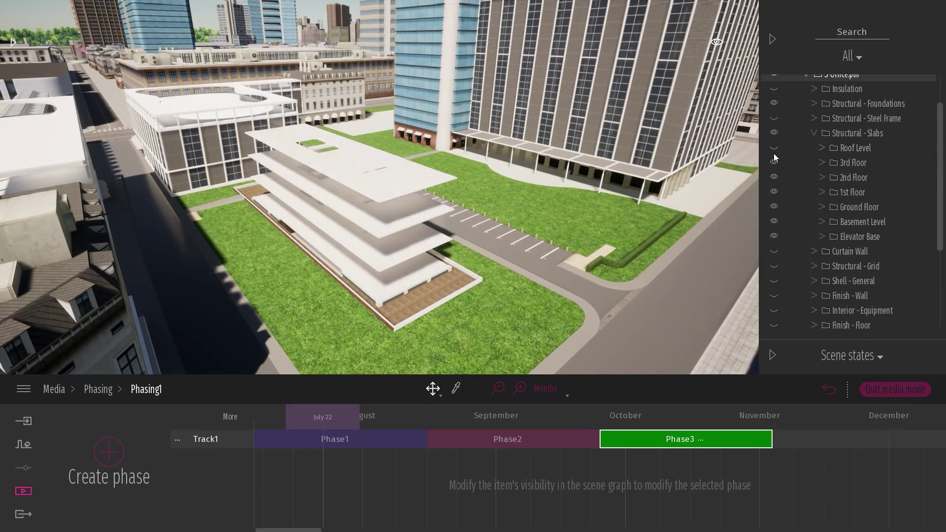
left_click(773, 162)
left_click(773, 177)
left_click(773, 192)
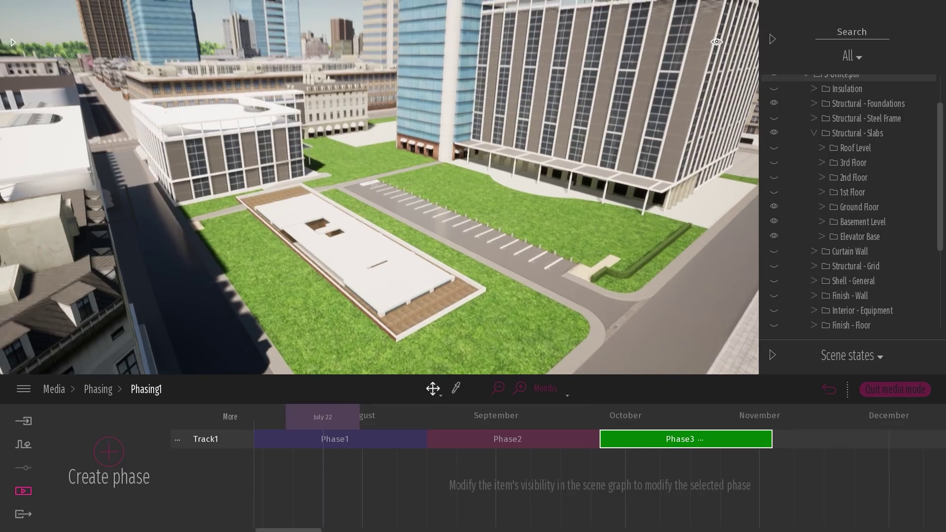
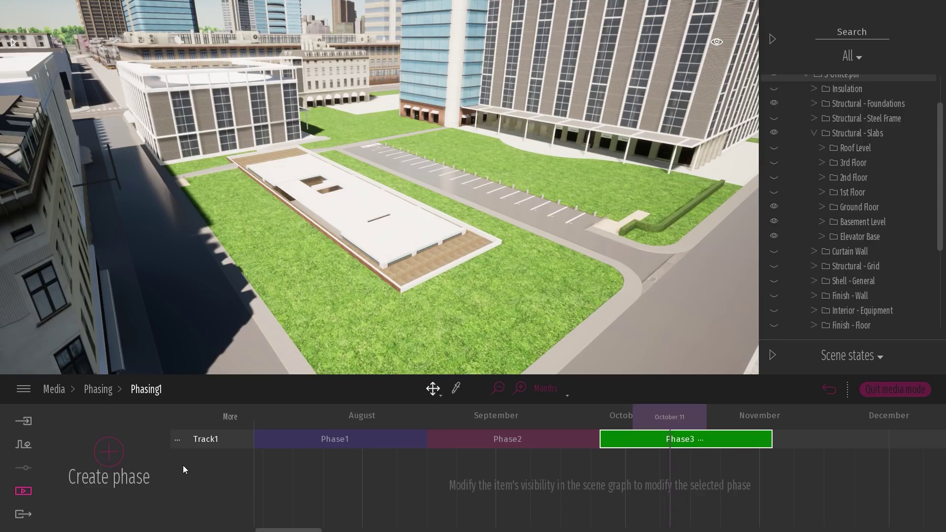
Add a second track to the phasing timeline and delete it again.
left_click(177, 440)
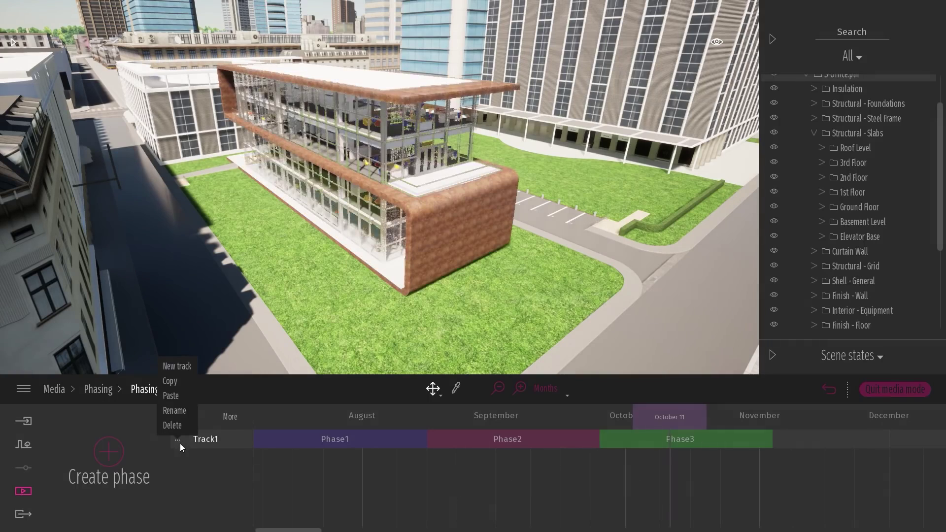
left_click(182, 366)
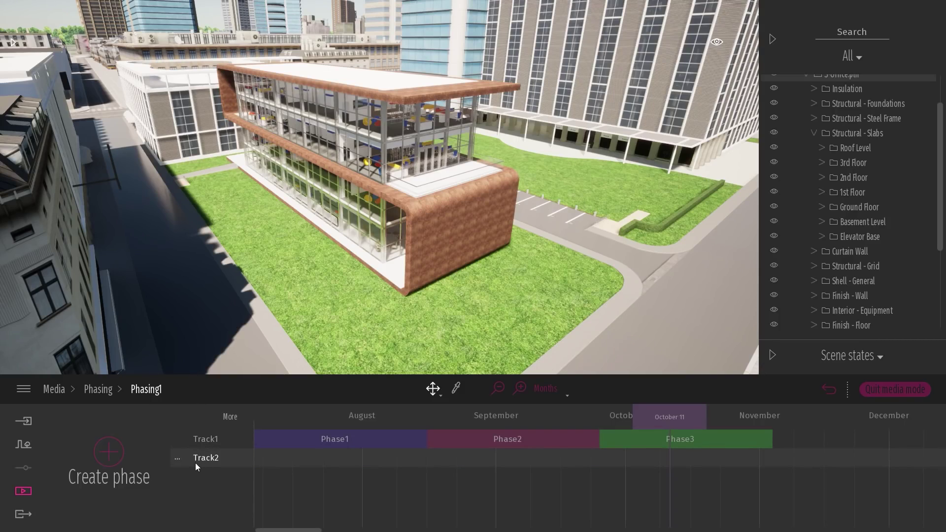
left_click(176, 458)
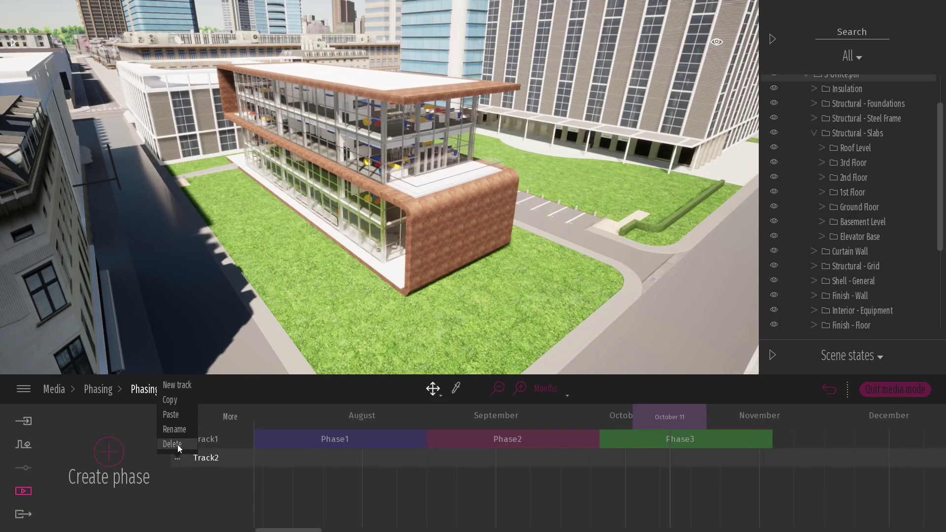
left_click(177, 444)
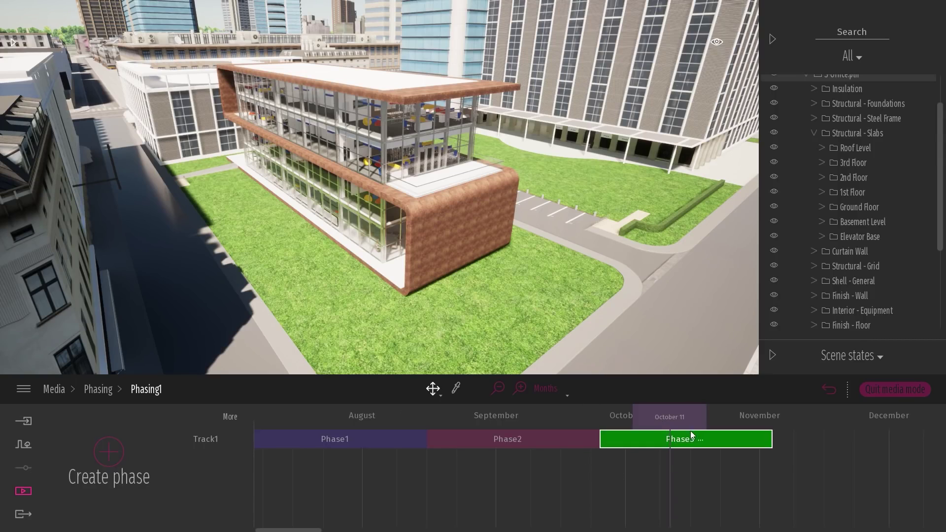
Move the phasing timeline's time cursor to October 4 within Phase3.
left_click_drag(622, 475, 635, 481)
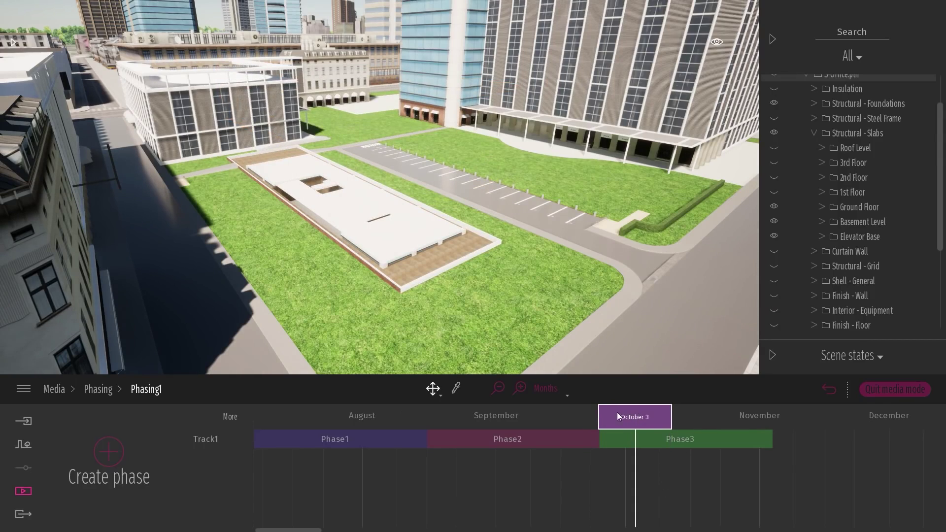
left_click_drag(641, 422, 649, 422)
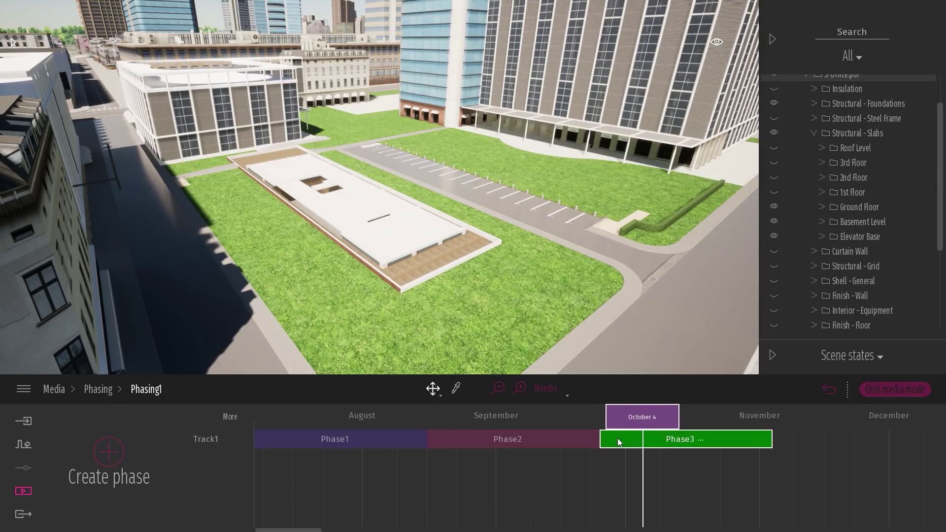
Create a new phase on a second track, starting at the October 4 time cursor.
left_click(648, 440)
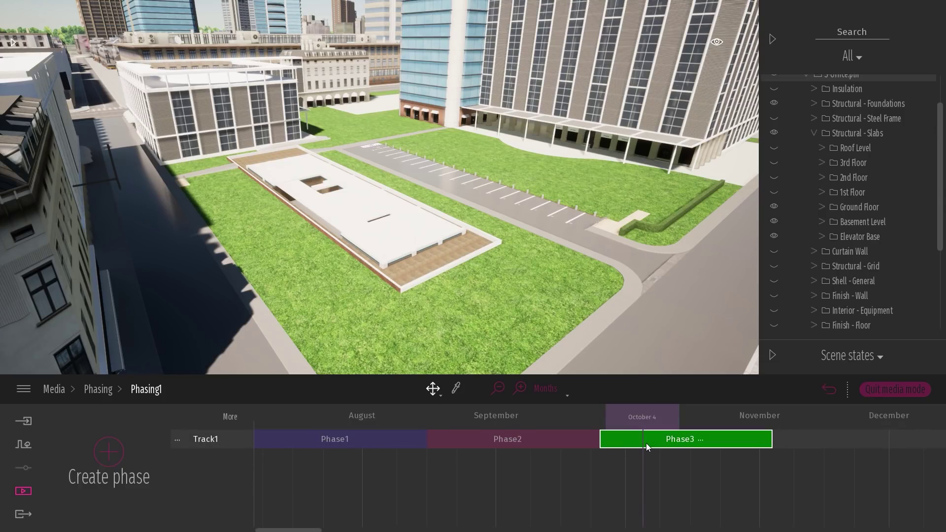
left_click(636, 417)
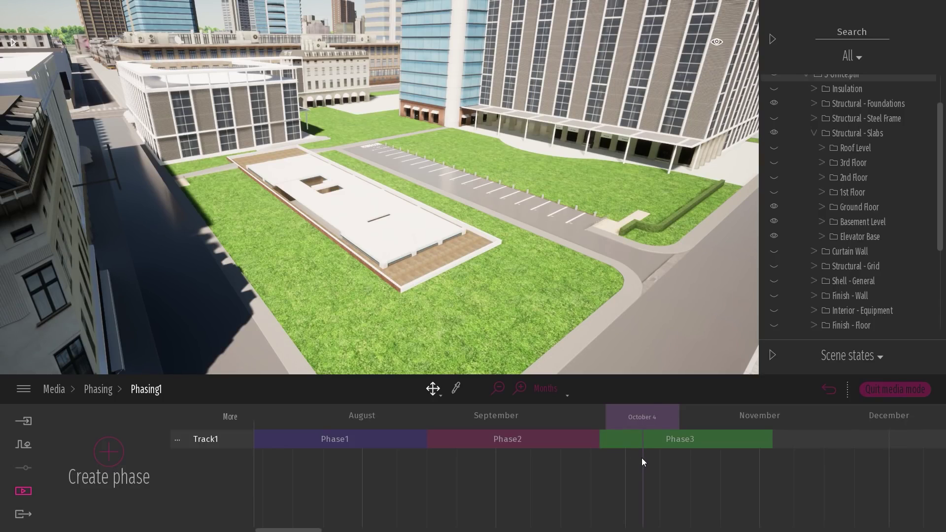
left_click(109, 448)
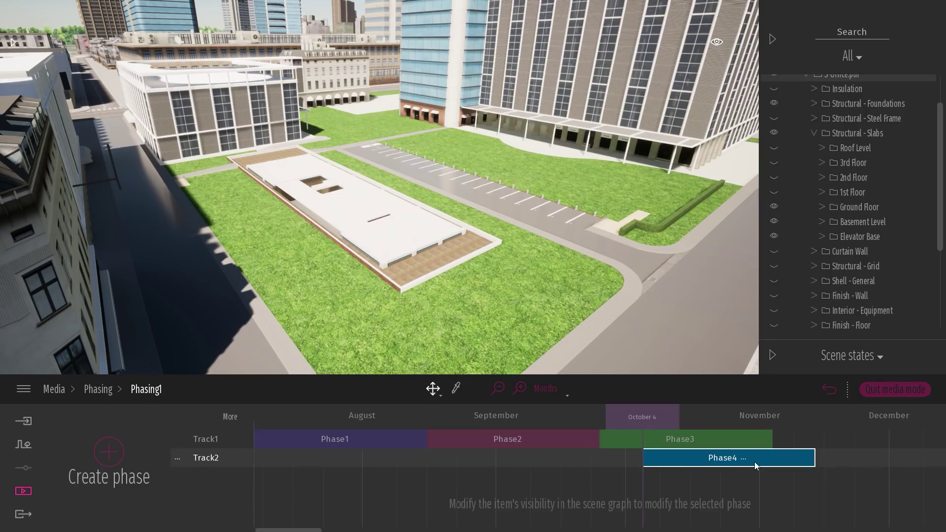
Rename the second track as Steel frame.
right_click(200, 458)
left_click(177, 429)
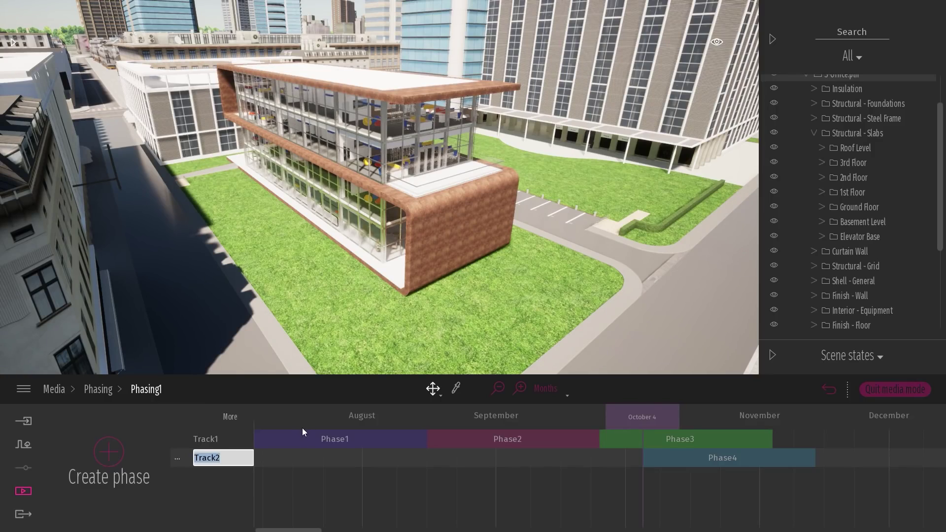
type("Steel frame")
key("Return")
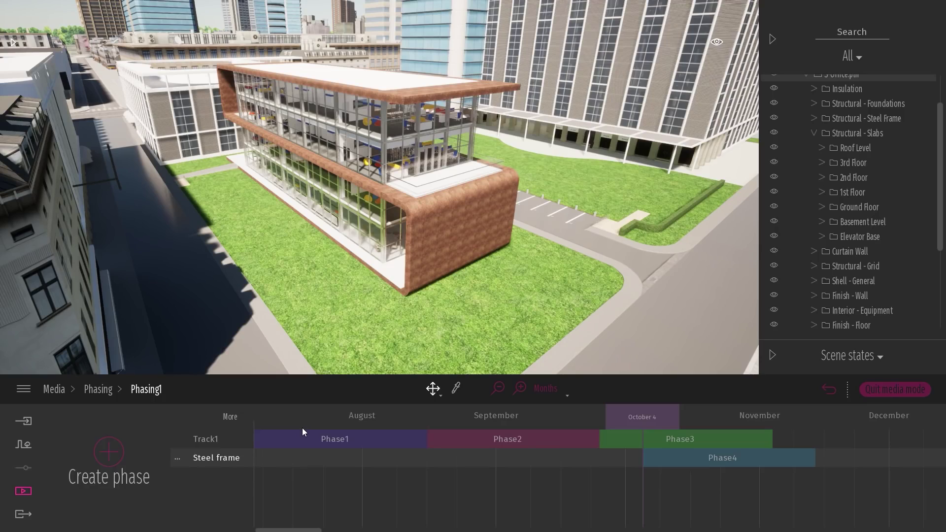
Set the timeline scale to 1 year, move Phase4 to start where Phase3 ends, and lengthen it slightly.
left_click(499, 388)
left_click(455, 461)
left_click_drag(455, 462, 517, 459)
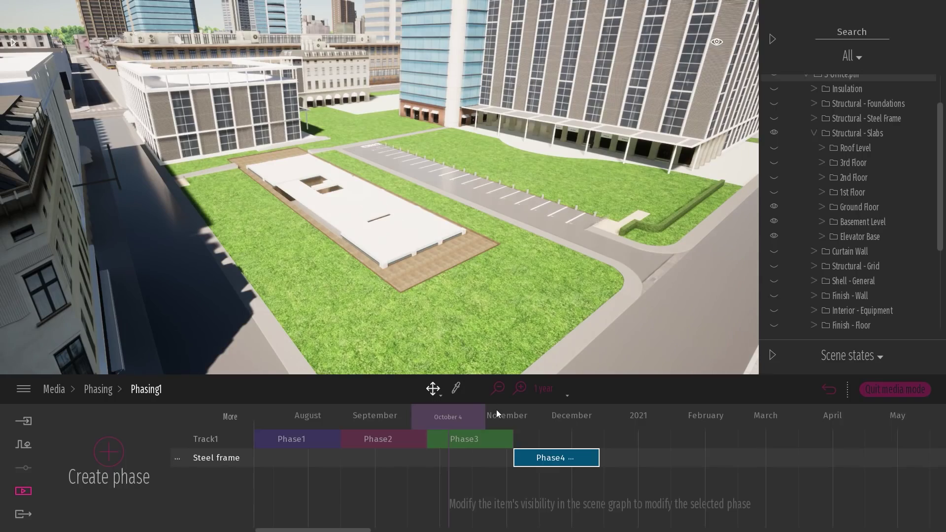
left_click_drag(444, 428, 366, 428)
mouse_move(517, 454)
left_mouse_down()
mouse_move(442, 453)
mouse_move(521, 464)
mouse_move(519, 457)
left_mouse_up()
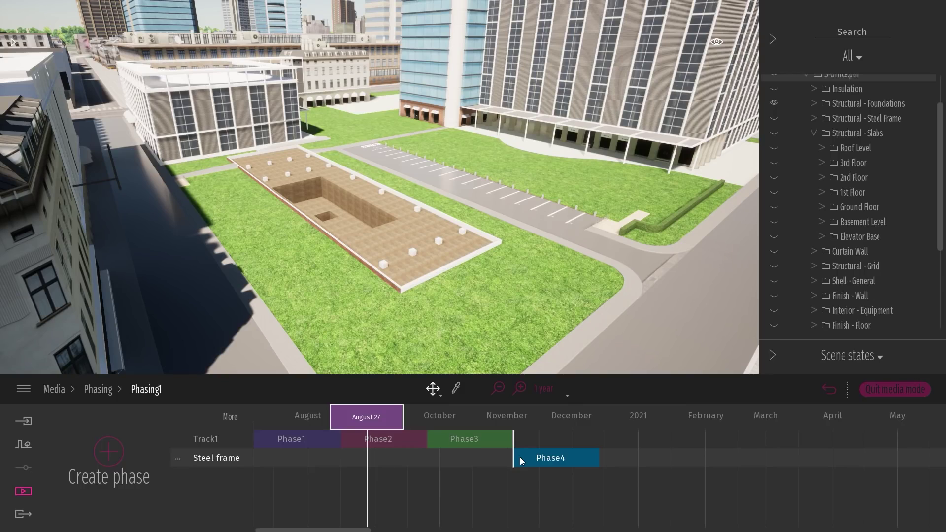
mouse_move(525, 454)
left_mouse_down()
mouse_move(434, 452)
mouse_move(522, 451)
left_mouse_up()
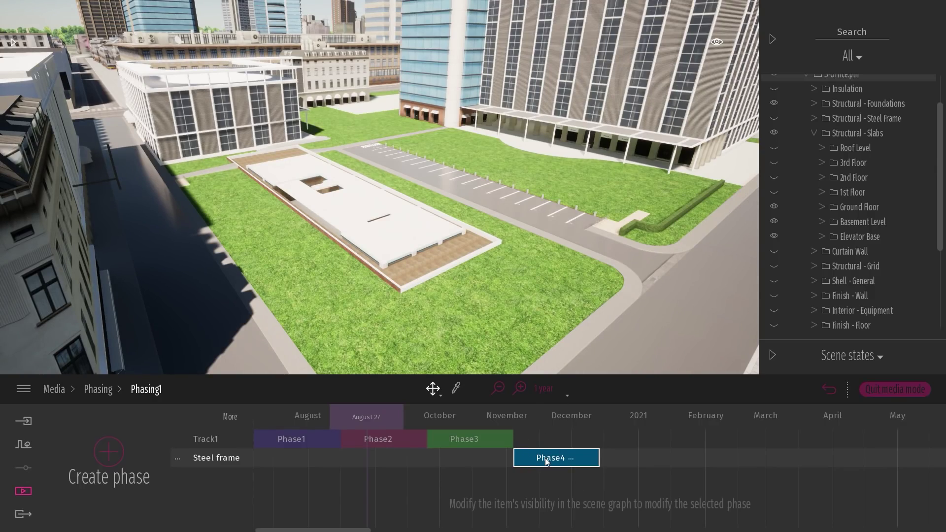
mouse_move(598, 457)
left_mouse_down()
mouse_move(551, 457)
mouse_move(631, 460)
mouse_move(603, 459)
left_mouse_up()
left_click(602, 461)
mouse_move(513, 459)
left_mouse_down()
mouse_move(484, 456)
mouse_move(512, 460)
left_mouse_up()
Show Structural - Steel Frame in Phase4, with its 3rd Floor, 2nd Floor and 1st Floor folders hidden.
left_click(774, 118)
left_click(814, 119)
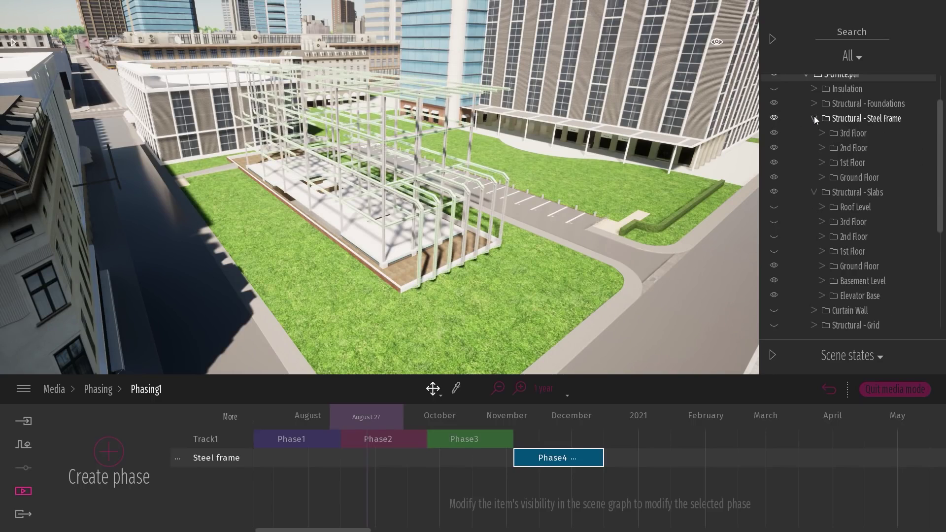
left_click(773, 133)
left_click(775, 150)
left_click(776, 163)
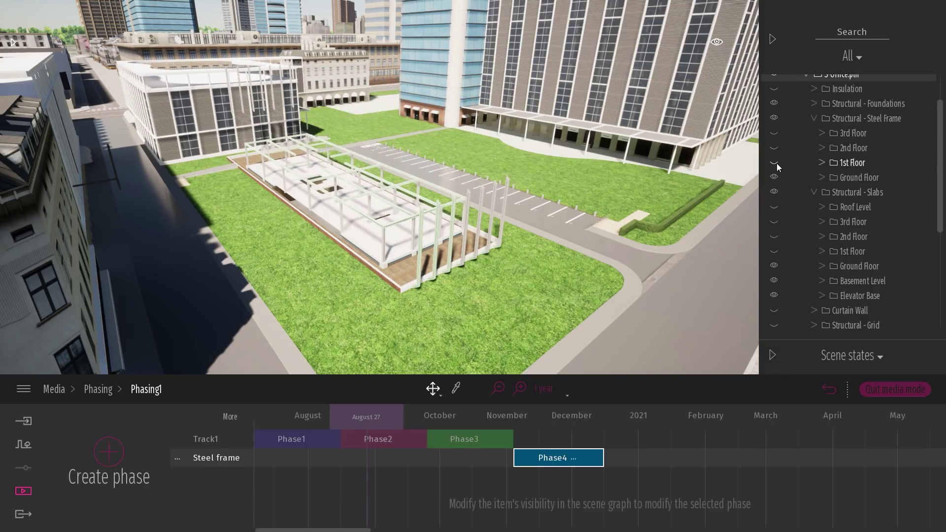
Create a phase on Track1 that shows the 1st Floor folder of Structural - Slabs, starting where Phase4 ends.
left_click_drag(363, 415, 570, 432)
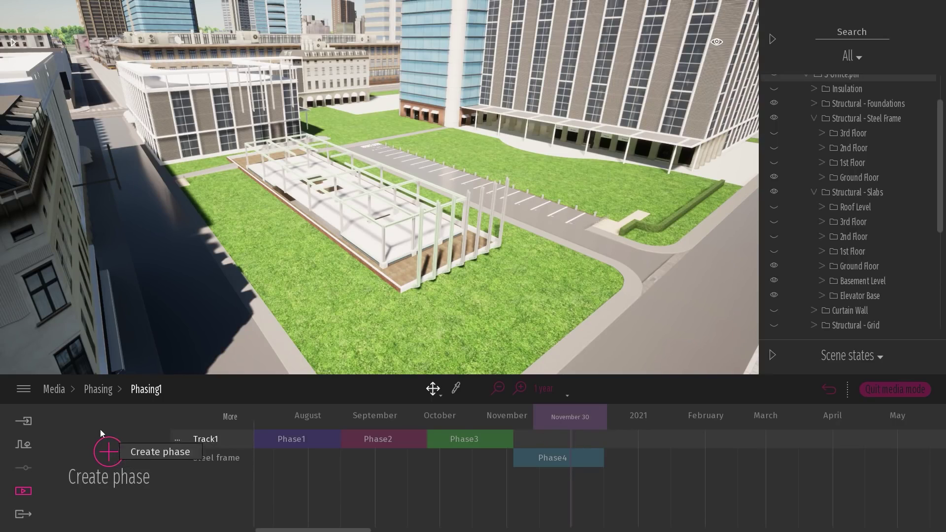
left_click(114, 453)
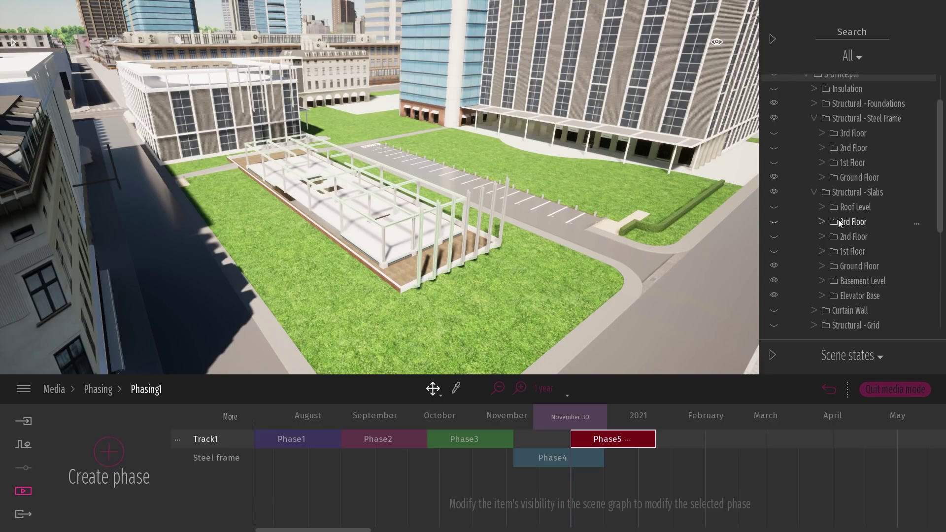
left_click(773, 252)
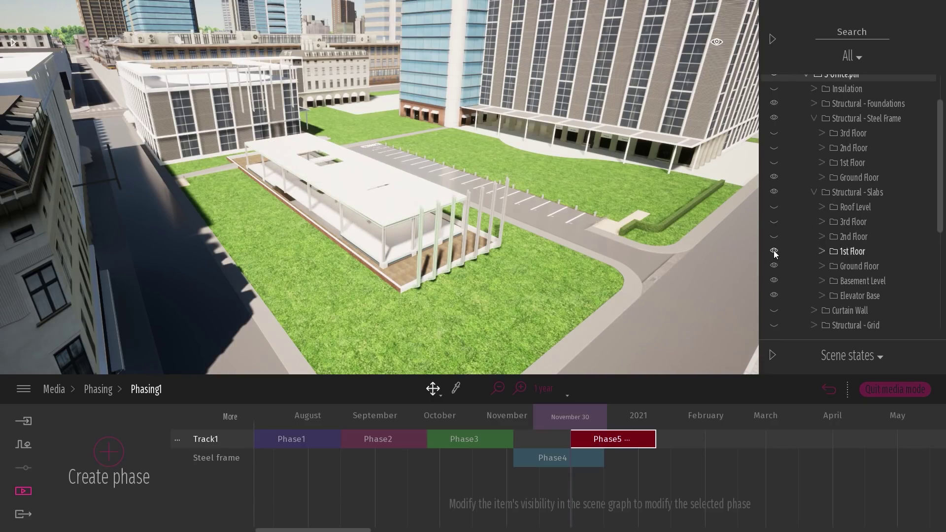
left_click_drag(588, 436, 623, 437)
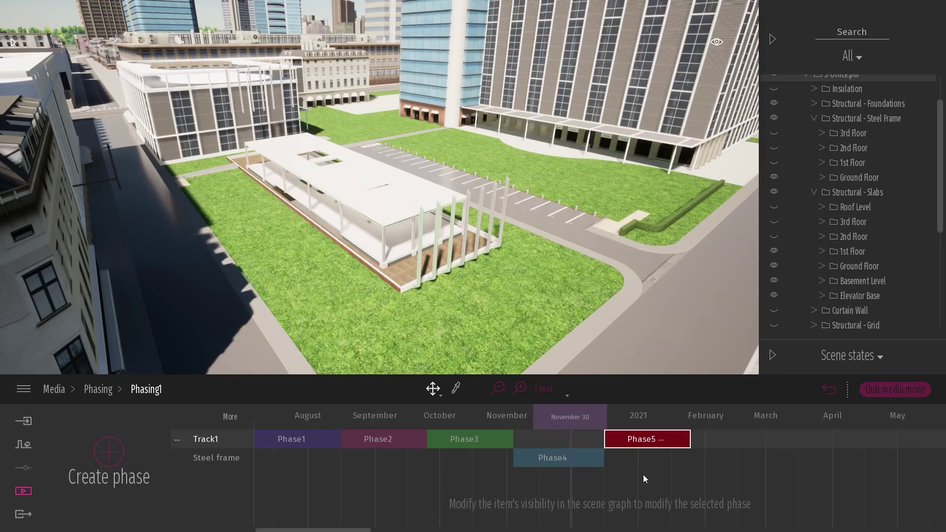
Create a phase on the Steel frame track right after Phase5, showing the steel frame's 1st Floor folder.
left_click(250, 466)
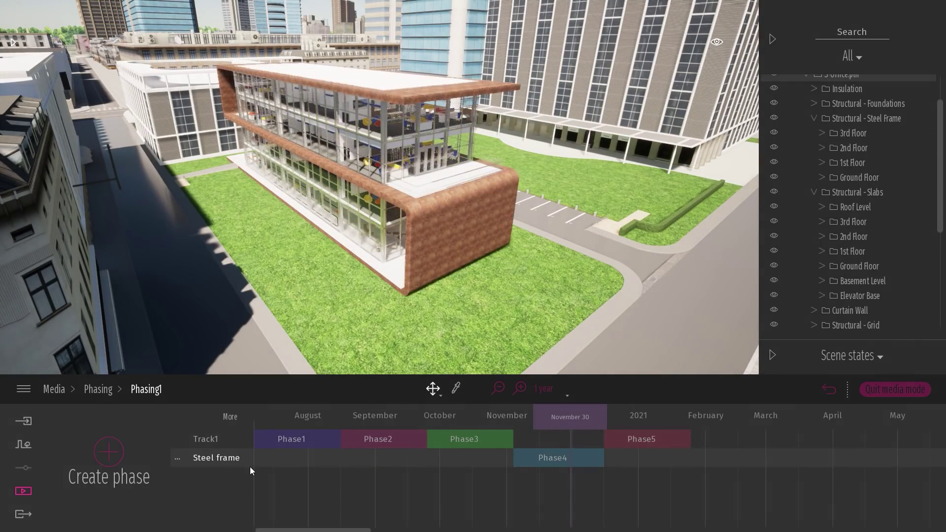
left_click(581, 457)
left_click(574, 459)
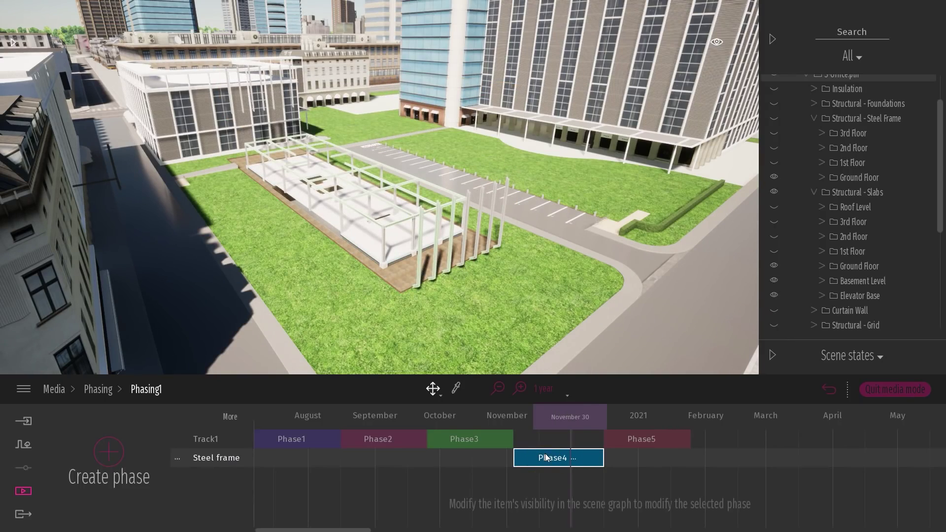
left_click(640, 438)
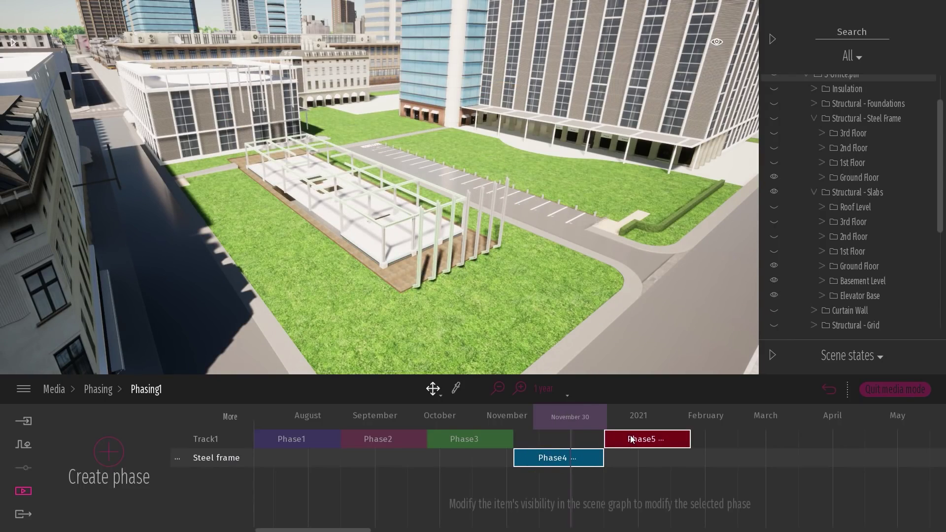
left_click(109, 452)
left_click_drag(710, 441, 711, 474)
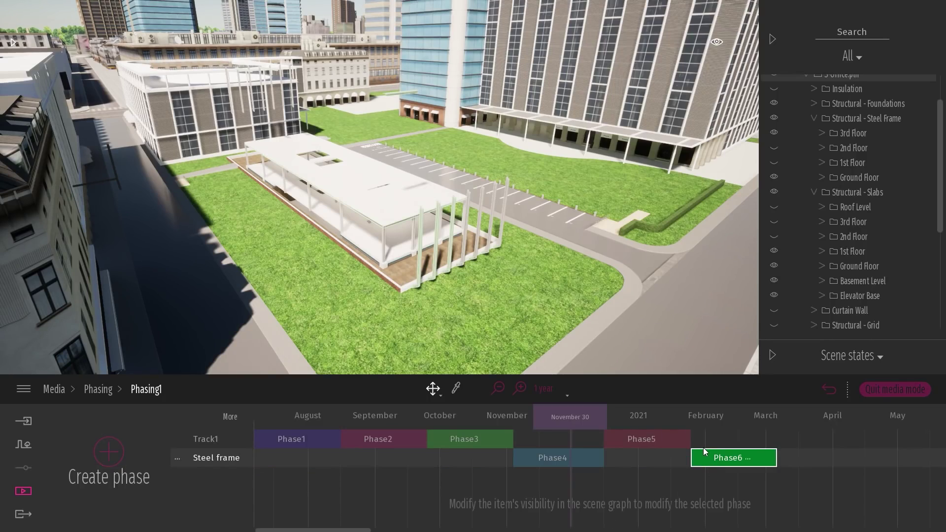
left_click(774, 163)
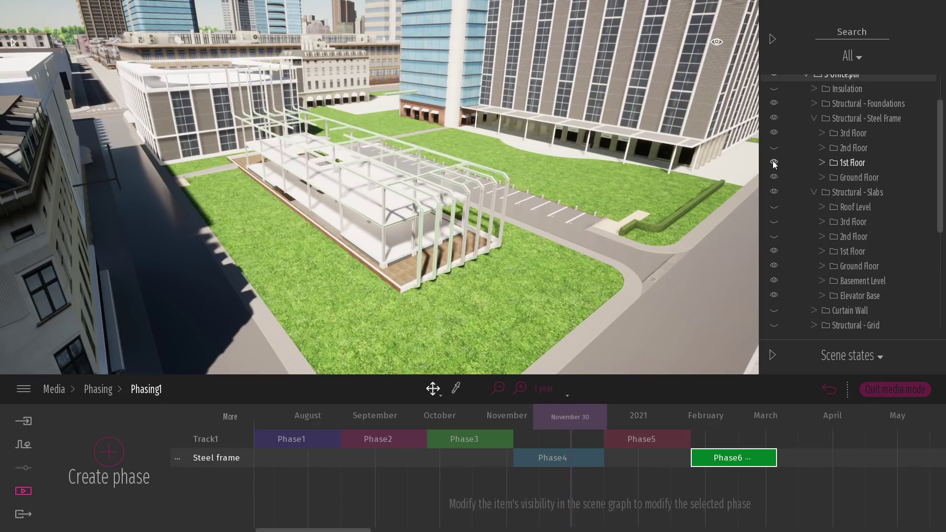
Create a phase on Track1 right after Phase6, showing the 2nd Floor folder of Structural - Slabs.
mouse_move(570, 414)
left_mouse_down()
mouse_move(723, 441)
mouse_move(722, 416)
left_mouse_up()
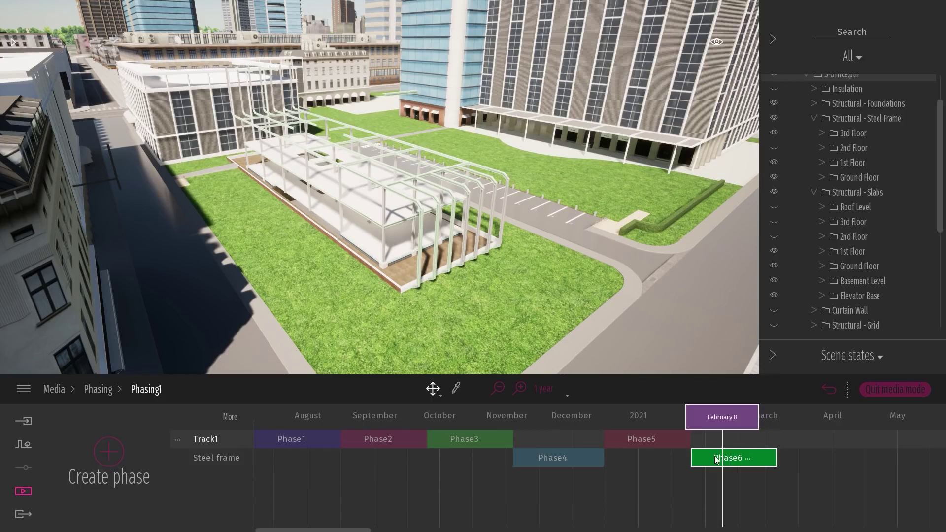
left_click(109, 452)
left_click_drag(807, 463, 790, 440)
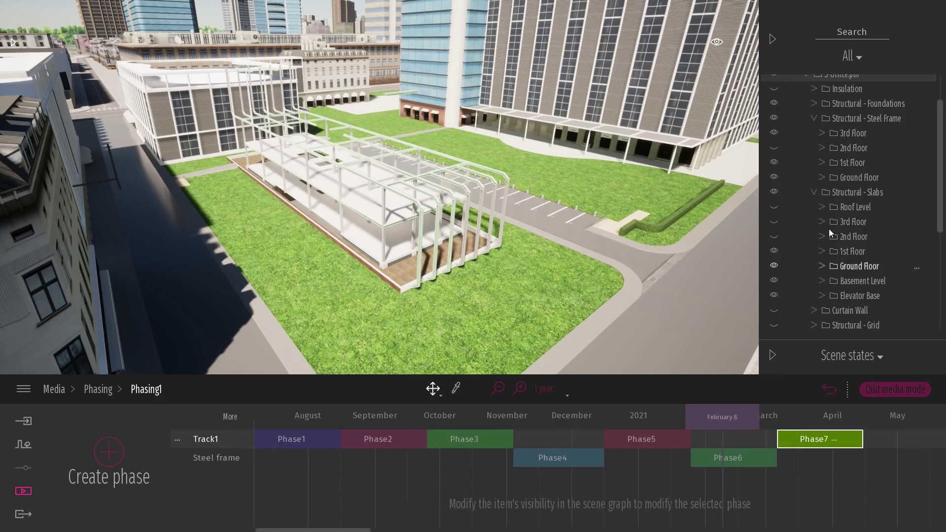
left_click(773, 237)
Scrub the time cursor between Phase7 and the start of Phase4 to review how the building parts appear.
mouse_move(723, 417)
left_mouse_down()
mouse_move(594, 409)
mouse_move(320, 416)
mouse_move(425, 417)
mouse_move(490, 444)
mouse_move(566, 453)
mouse_move(813, 467)
left_mouse_up()
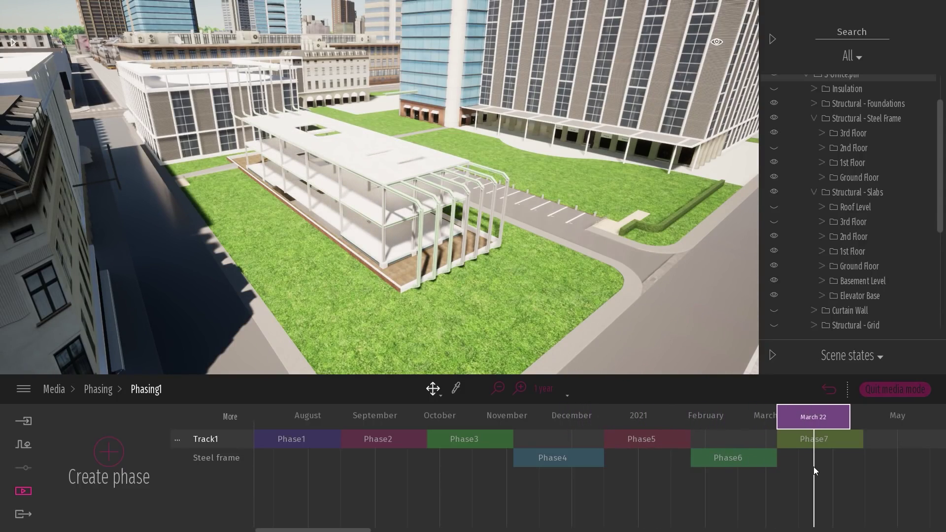
left_click_drag(802, 424, 529, 430)
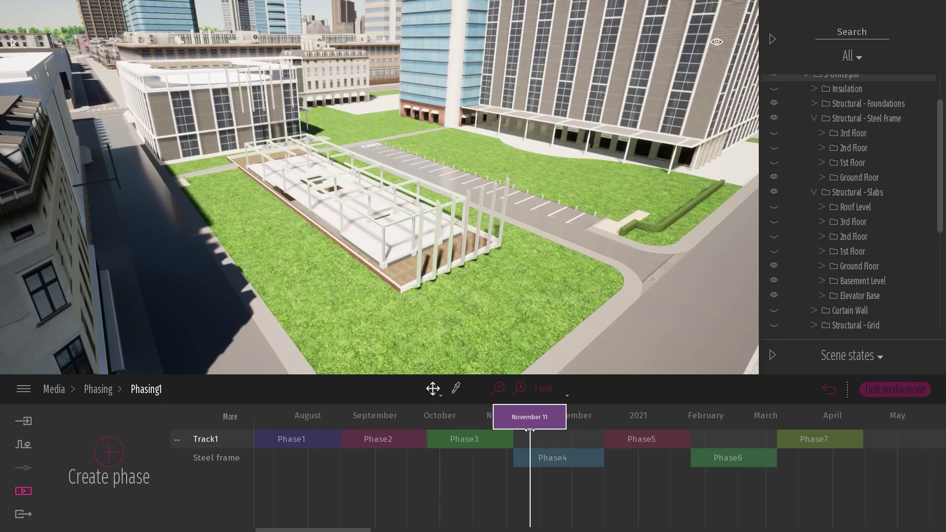
mouse_move(530, 430)
left_mouse_down()
mouse_move(481, 430)
mouse_move(541, 430)
left_mouse_up()
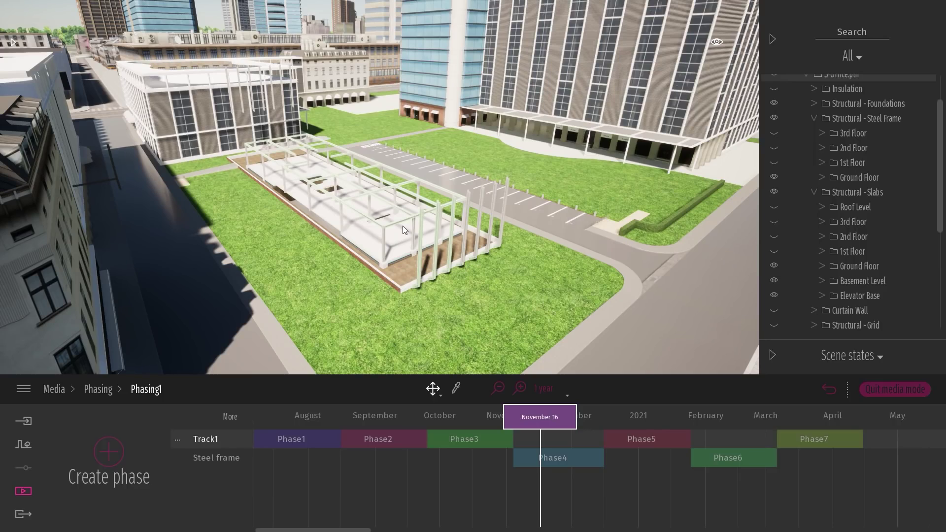
left_click_drag(518, 418, 513, 419)
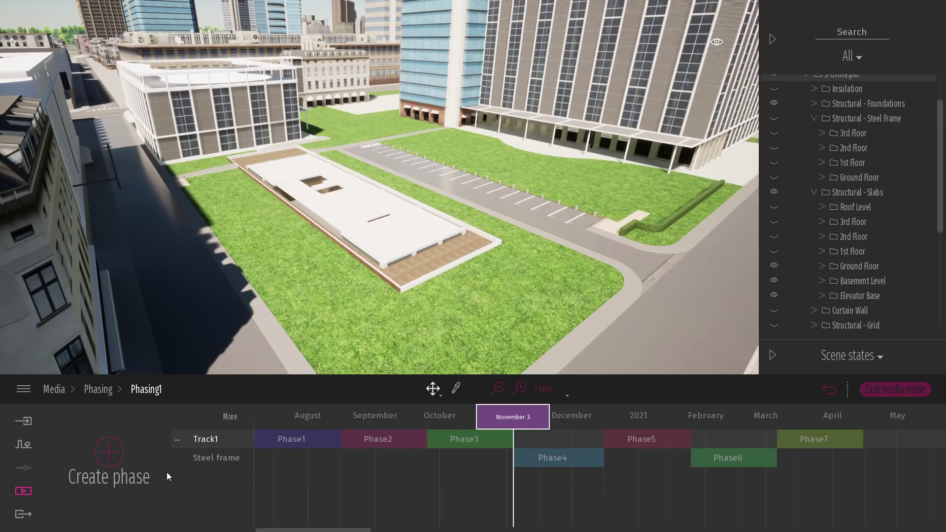
Create a phase on Track1 at November 4 and add a new track placed below the Steel frame track.
left_click_drag(504, 414, 520, 422)
left_click(81, 458)
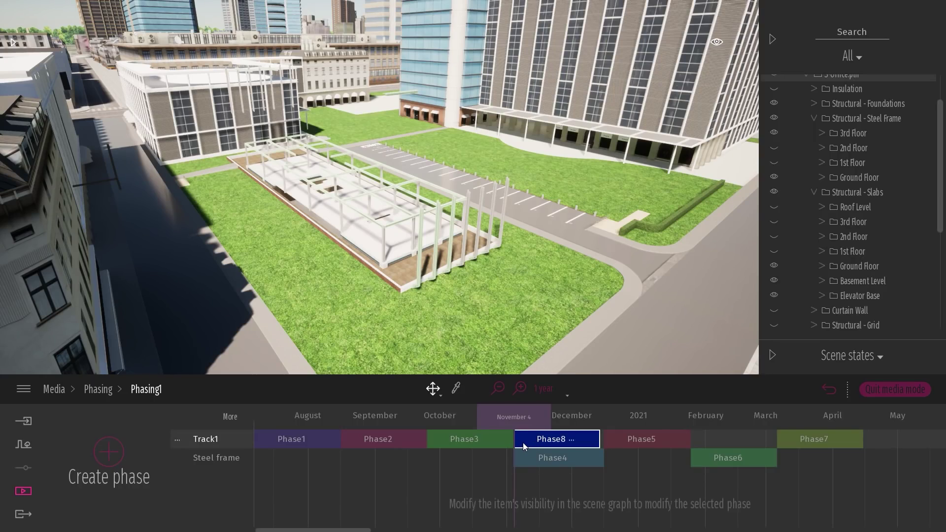
left_click(177, 440)
left_click(179, 370)
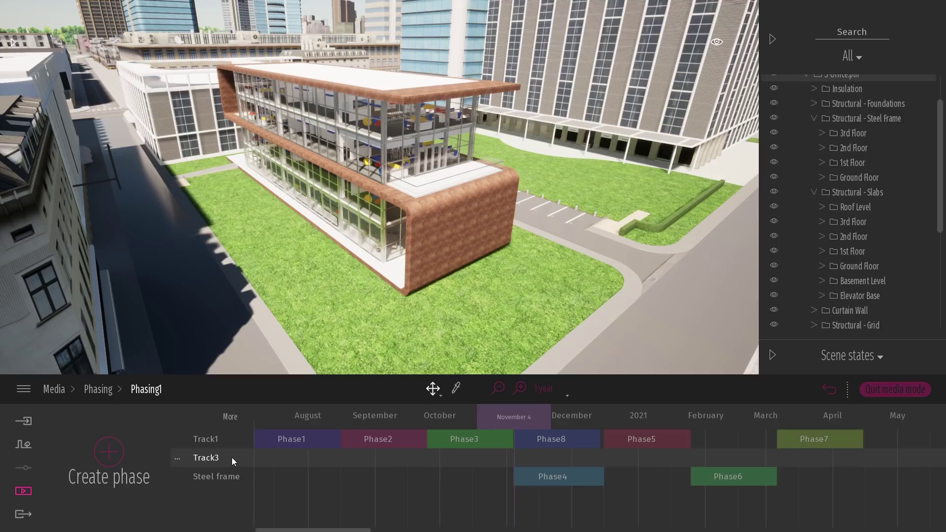
left_click_drag(232, 458, 239, 487)
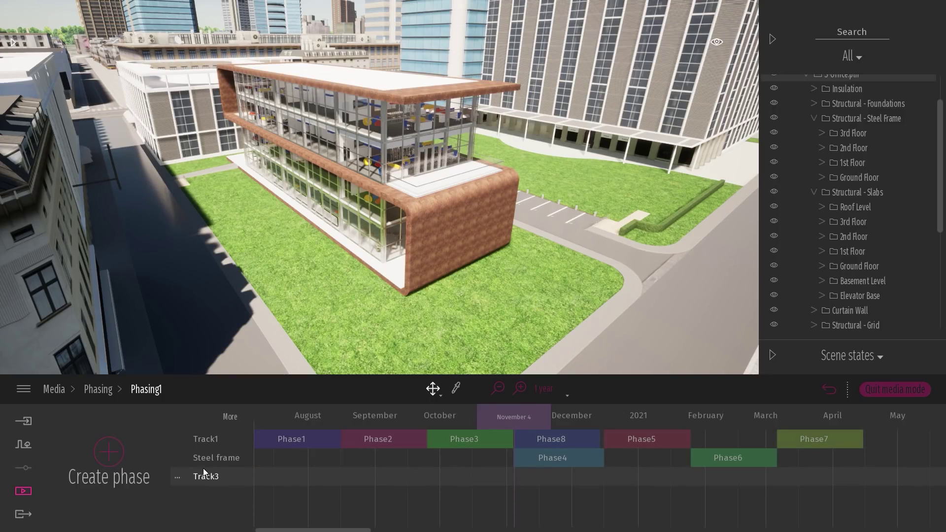
Move Phase8 from Track1 onto Track3, aligned with the start of Phase4.
left_click(569, 446)
left_click_drag(526, 444, 530, 476)
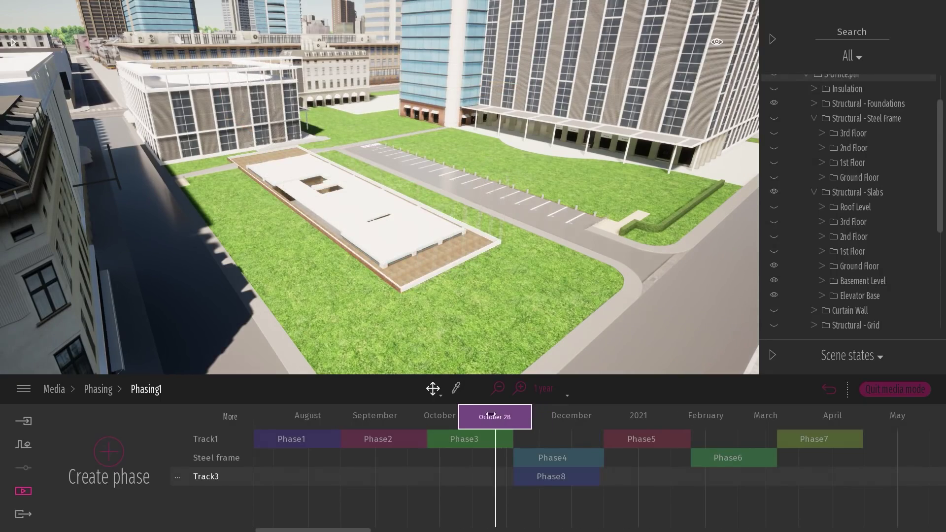
left_click(525, 477)
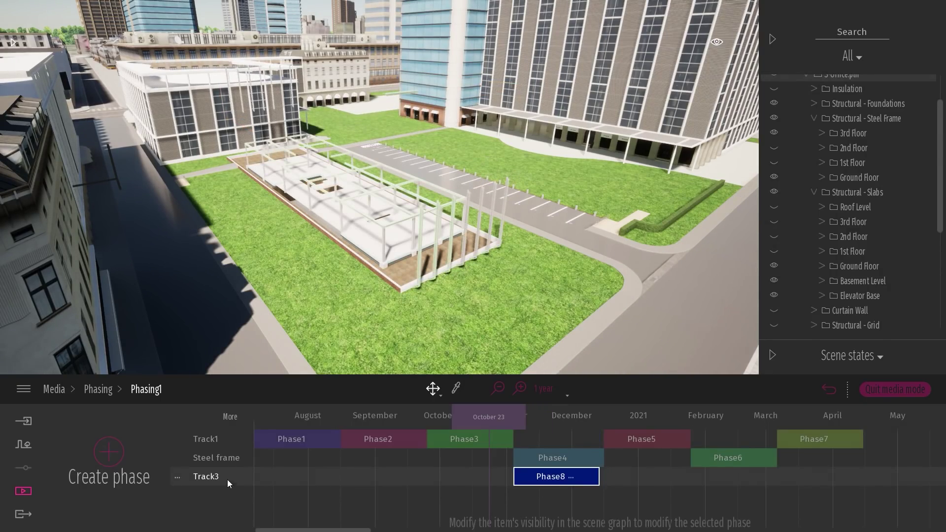
Rename Track3 as Crane.
left_click(177, 476)
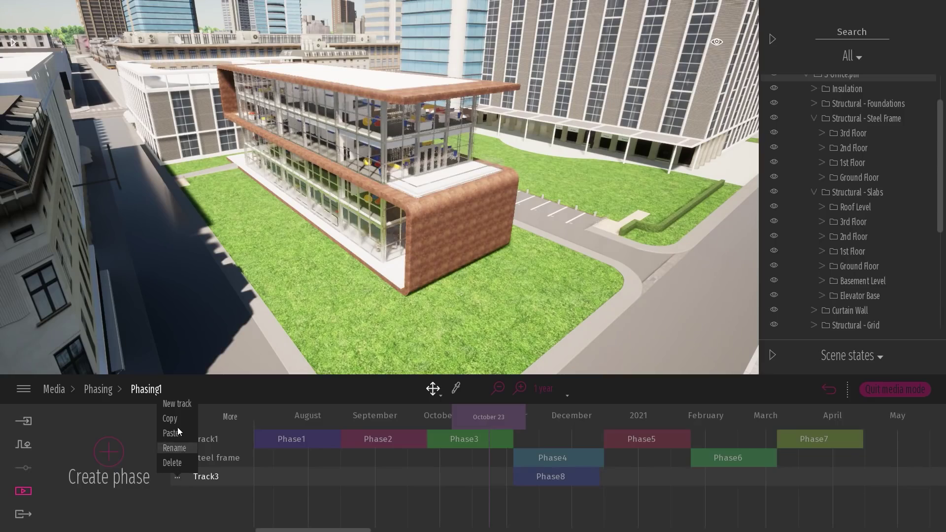
left_click(179, 448)
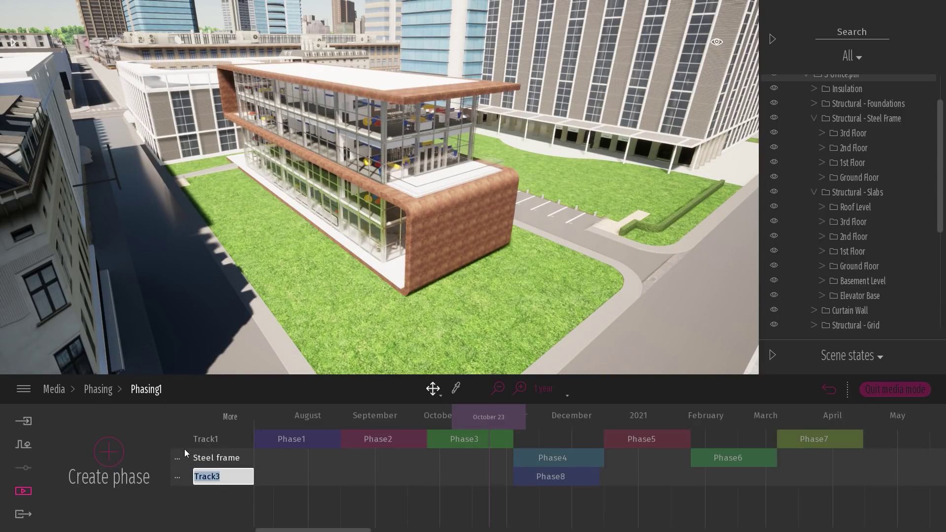
type("Crane")
key("Return")
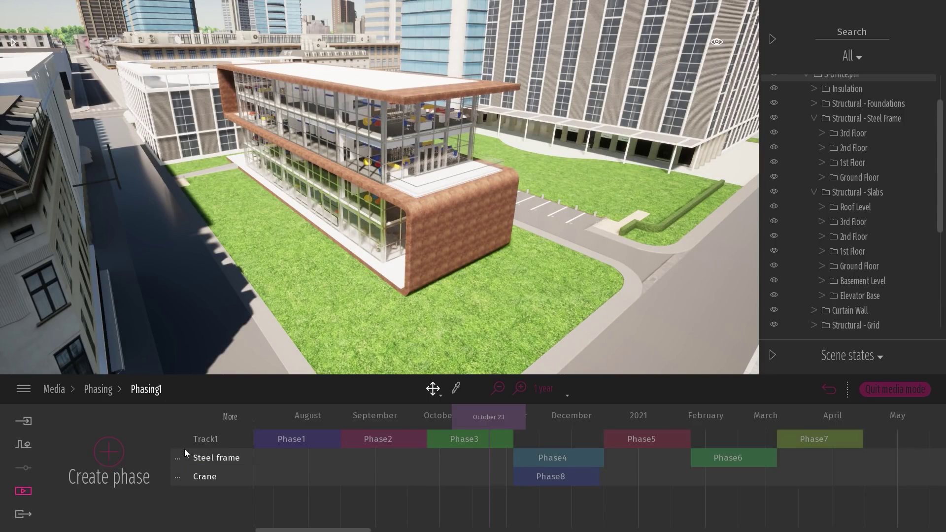
Place Crane 01 from the miscellaneous vehicles library behind the building's steel frame while Phase8 is selected.
left_click(545, 480)
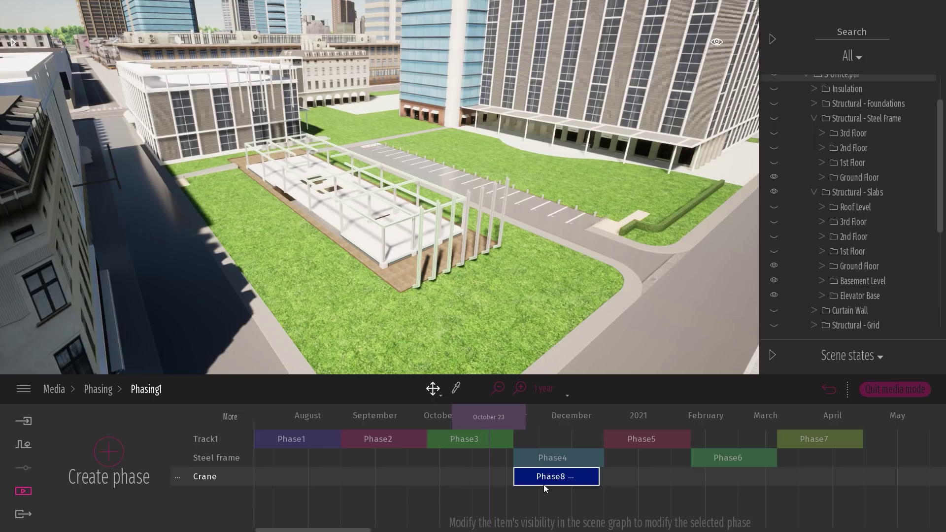
left_click(15, 43)
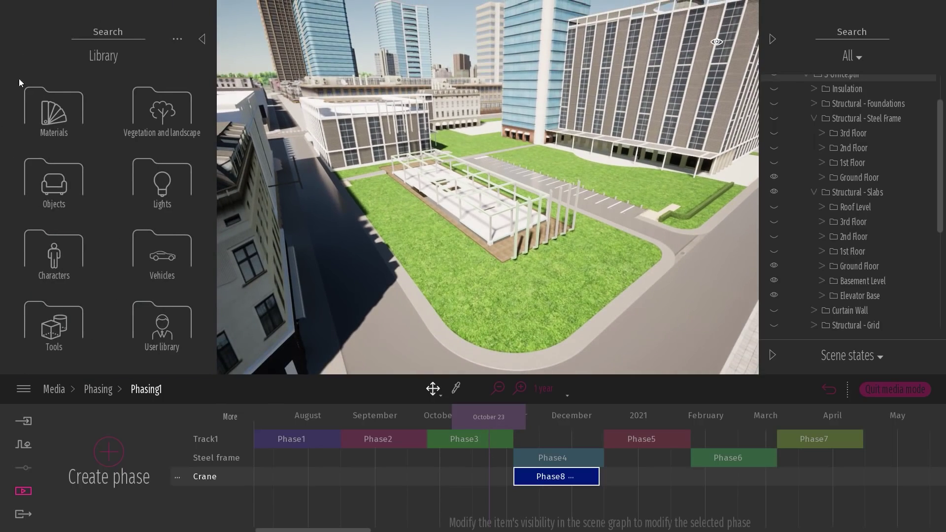
left_click(164, 246)
left_click(168, 243)
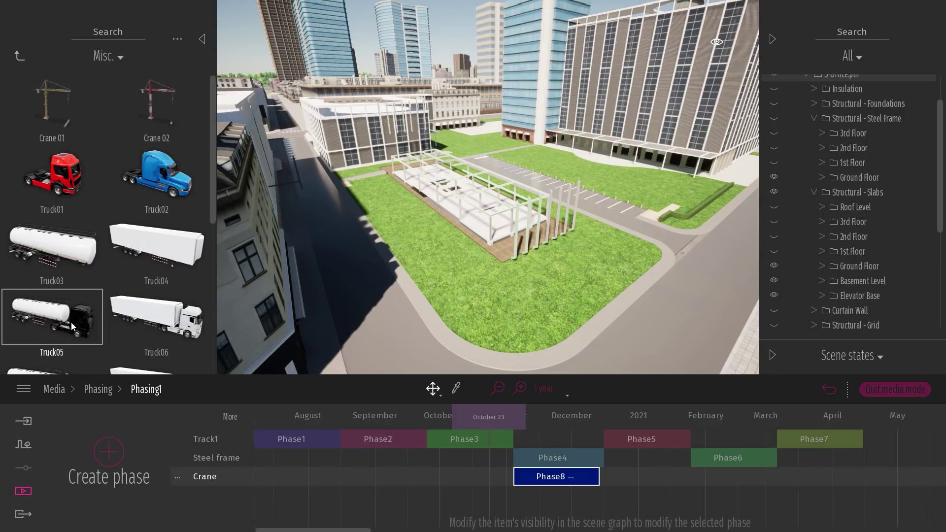
left_click_drag(59, 98, 501, 179)
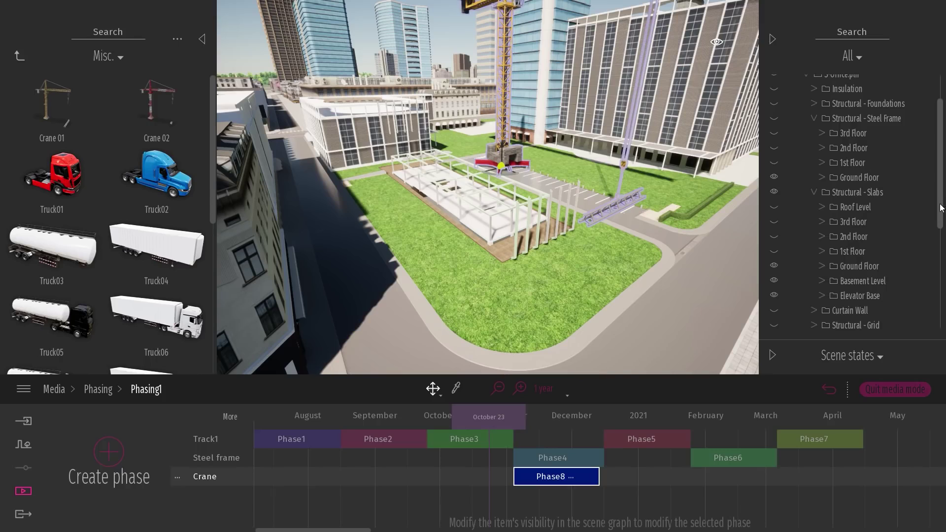
Hide the entire scene graph for Phase8 and make only Crane 01 visible.
scroll(847, 197, "up", 3)
left_click(774, 81)
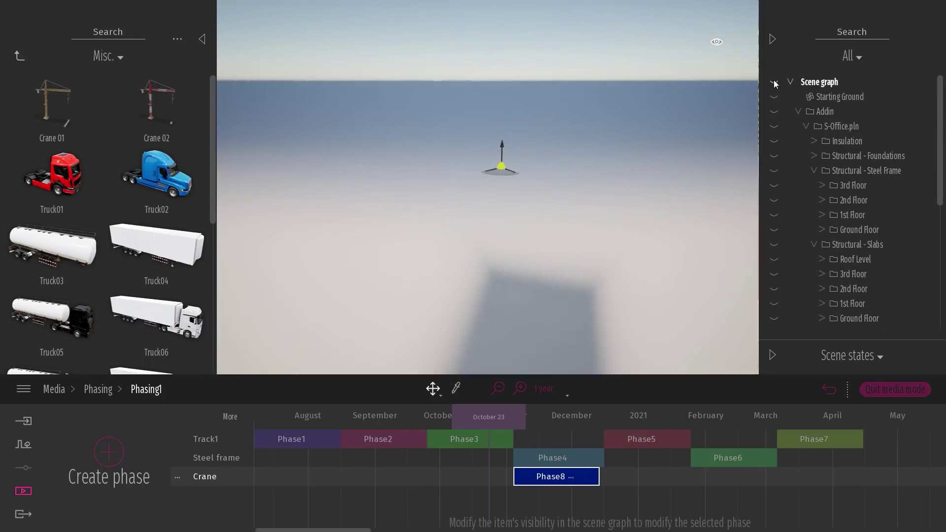
left_click_drag(942, 99, 942, 229)
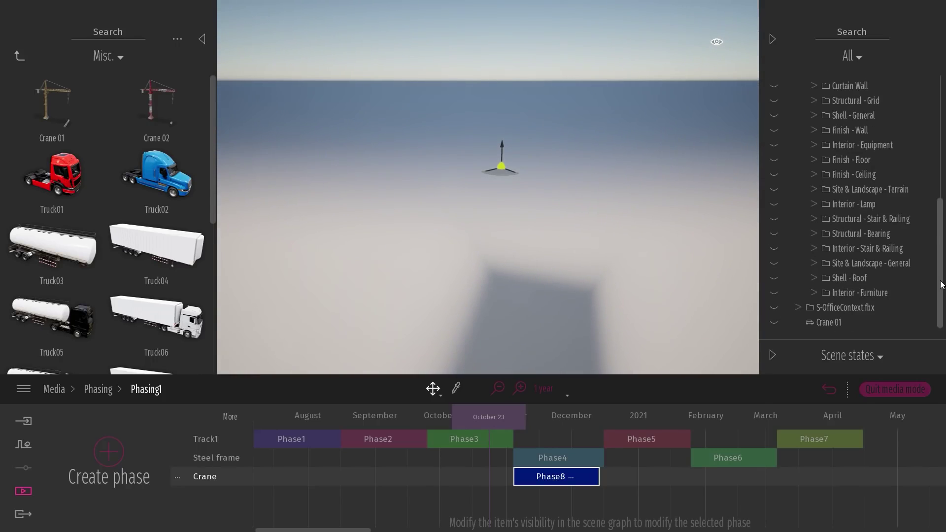
left_click(774, 321)
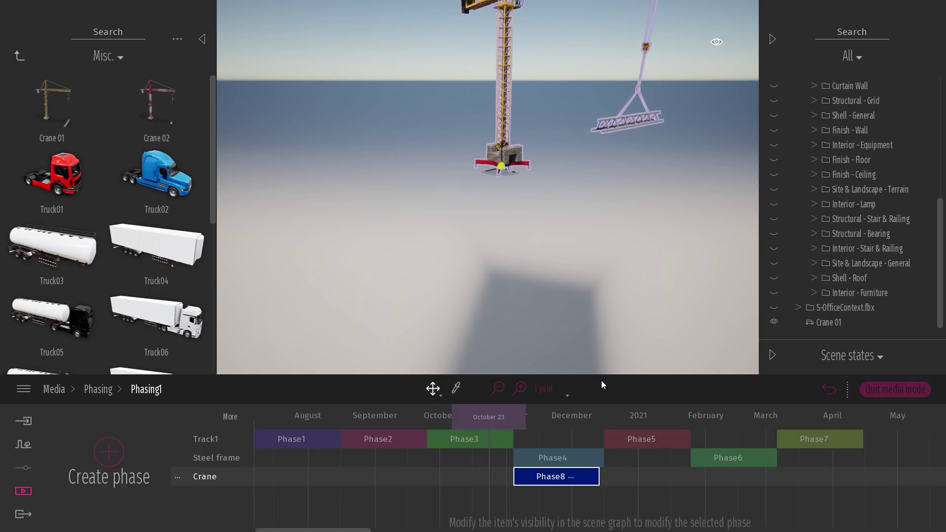
Scrub the time cursor from October 23 to November 8 across the start of Phase8 to check the crane's appearance.
left_click(482, 417)
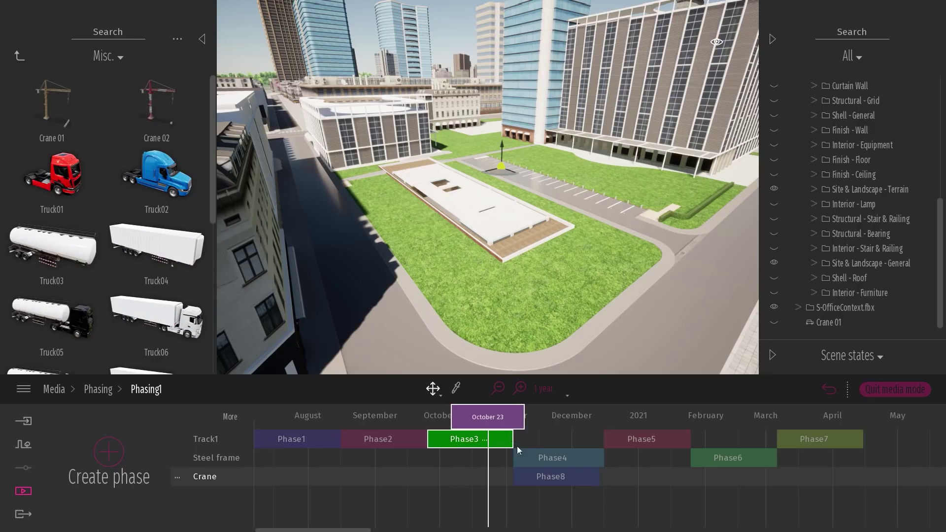
left_click(539, 474)
mouse_move(489, 420)
left_mouse_down()
mouse_move(463, 419)
mouse_move(549, 419)
mouse_move(521, 434)
mouse_move(512, 433)
mouse_move(516, 418)
mouse_move(469, 419)
mouse_move(512, 417)
left_mouse_up()
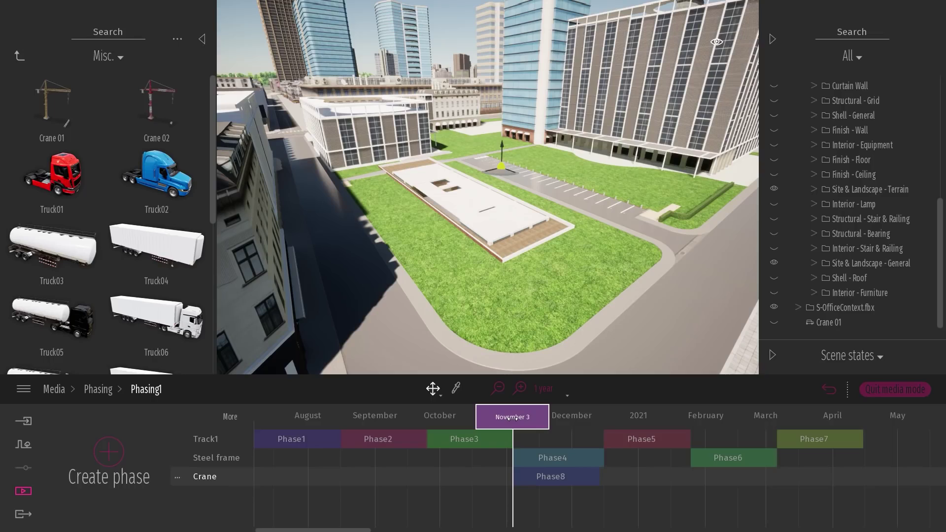
left_click_drag(512, 418, 524, 418)
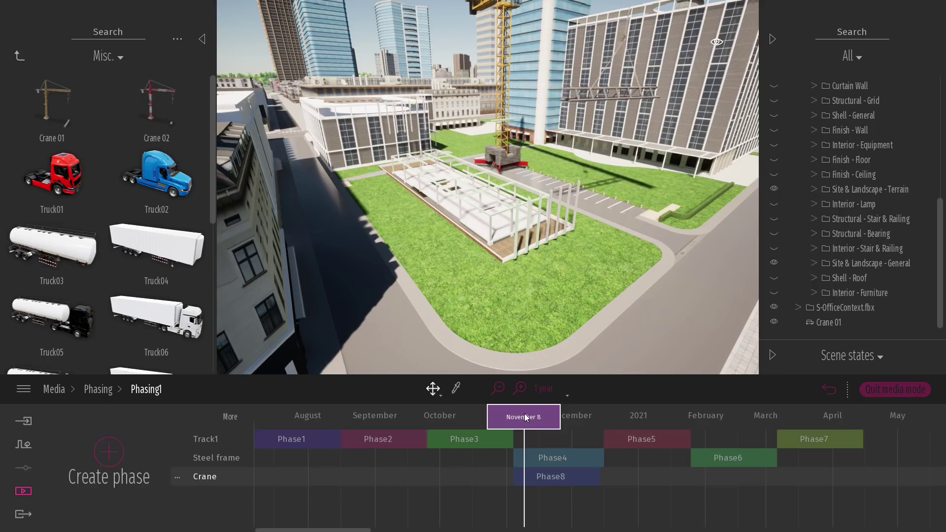
Extend the end of Phase8 on the Crane track to align with the end of Phase7.
left_click(545, 477)
left_click_drag(602, 477, 854, 480)
scroll(823, 481, "down", 1)
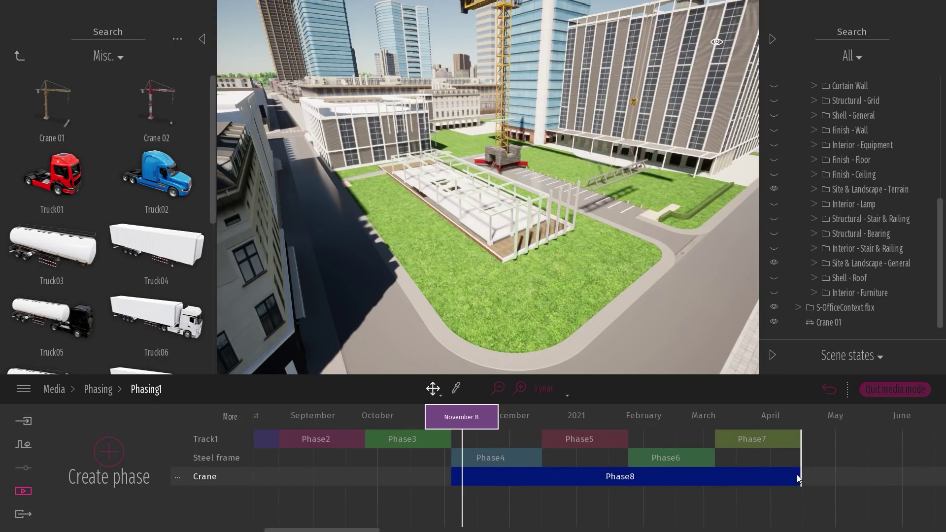
Scrub the time cursor between Phase1 and Phase4 to review the crane's visibility before and during Phase8.
left_click_drag(465, 417, 337, 426)
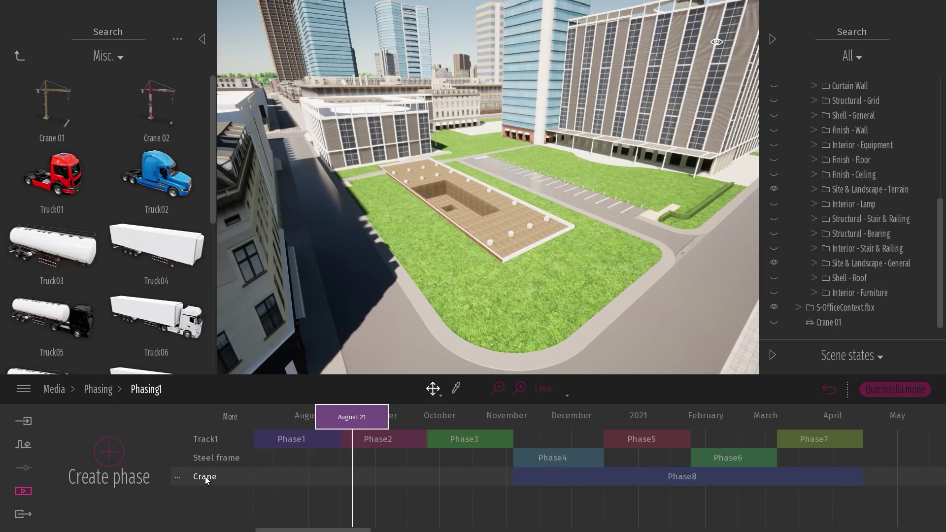
mouse_move(372, 416)
left_mouse_down()
mouse_move(905, 433)
mouse_move(282, 421)
mouse_move(781, 434)
mouse_move(565, 434)
left_mouse_up()
left_click(575, 474)
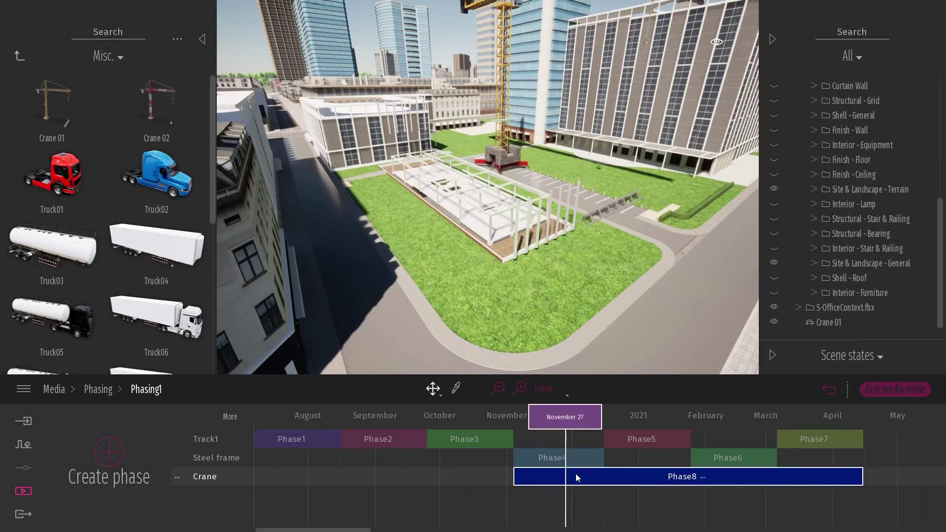
left_click_drag(566, 414, 336, 407)
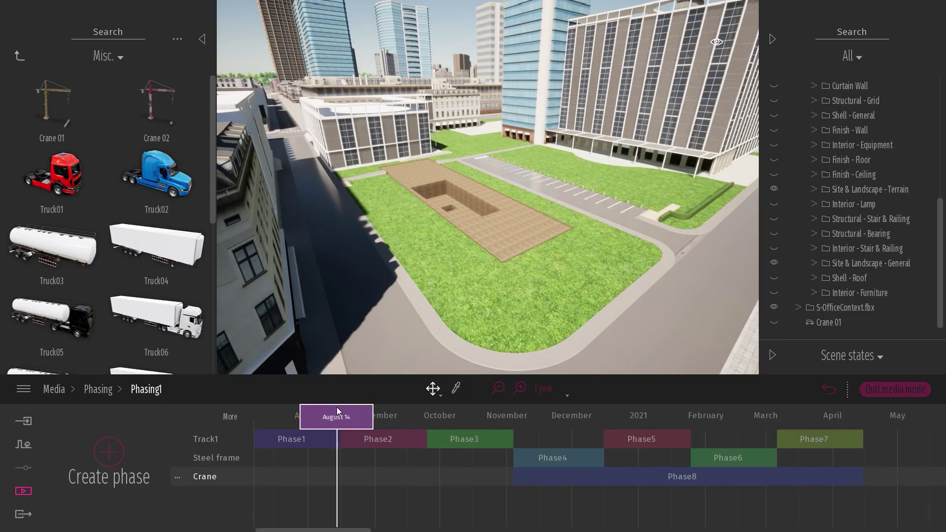
Turn Phasing1's date marks off, check the timeline without dates, and turn the date marks back on.
left_click(228, 416)
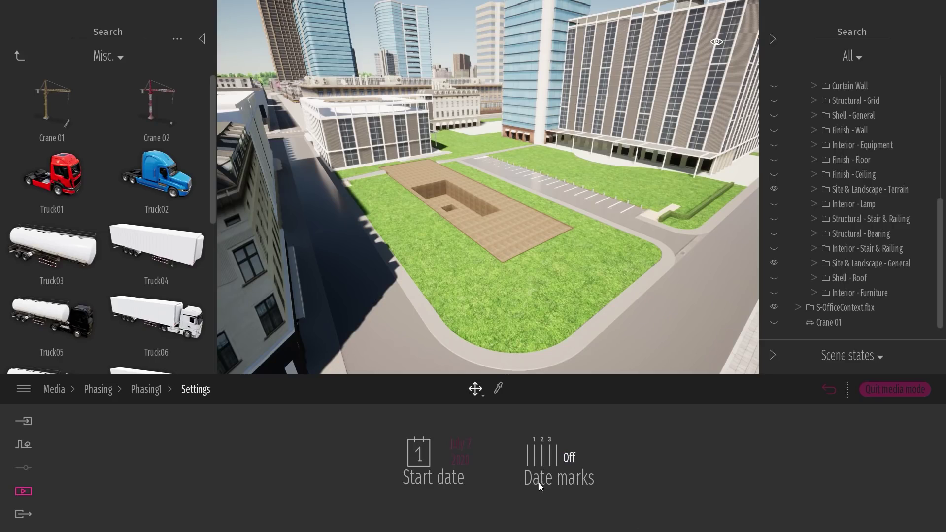
left_click(148, 389)
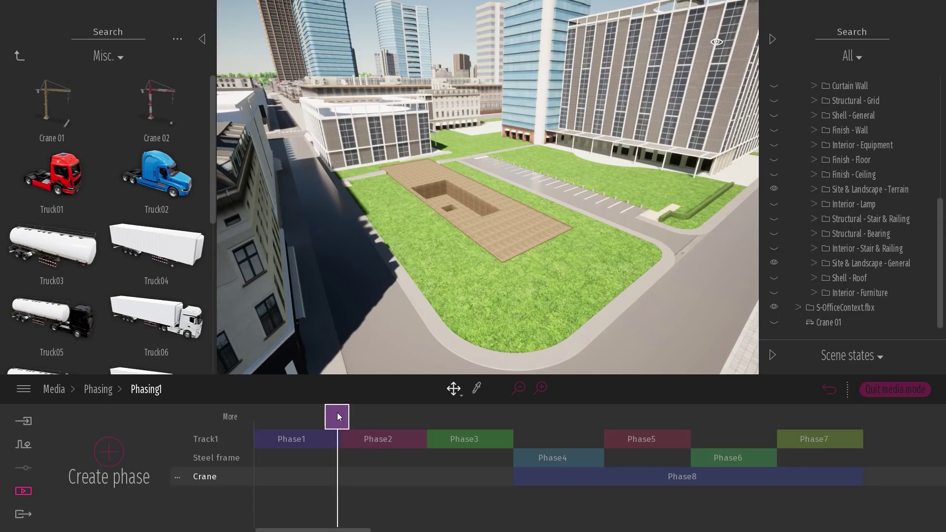
left_click_drag(337, 415, 304, 416)
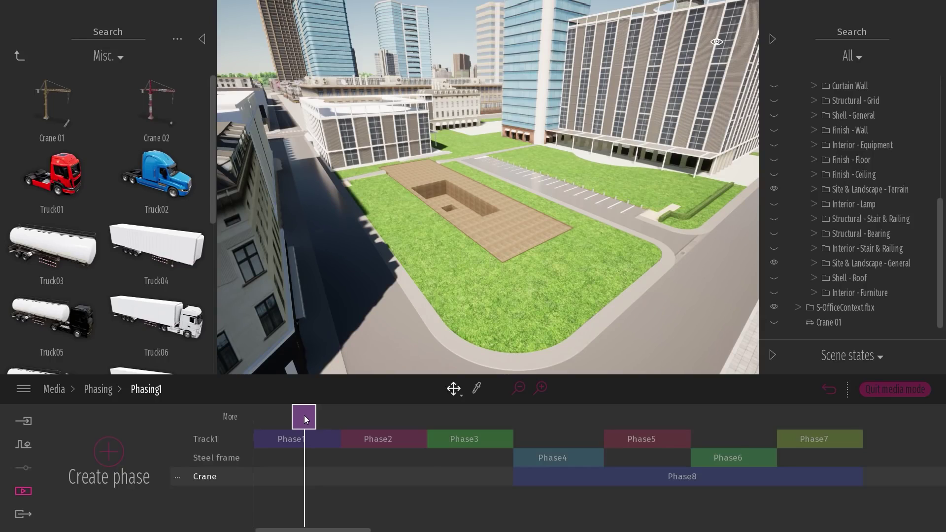
left_click(230, 417)
left_click(568, 458)
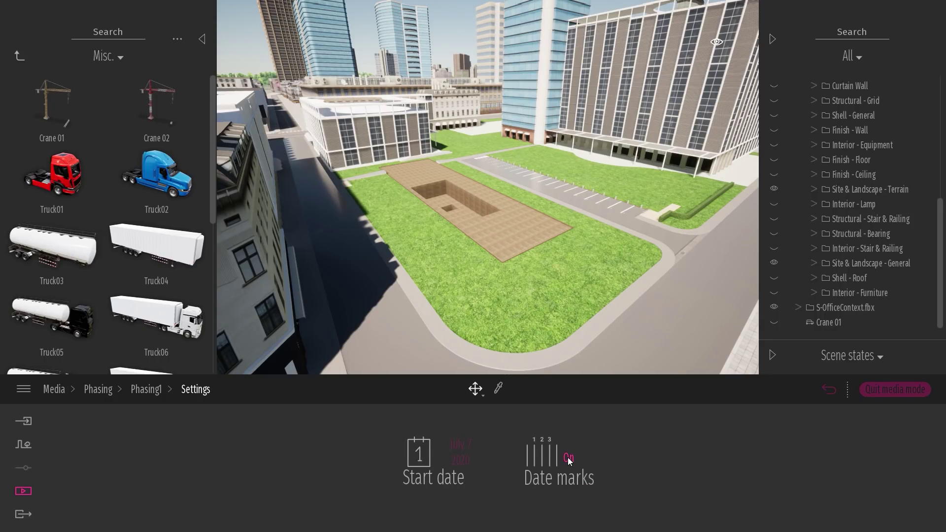
Leave the Phasing1 settings for the media overview and quit media mode.
left_click(96, 389)
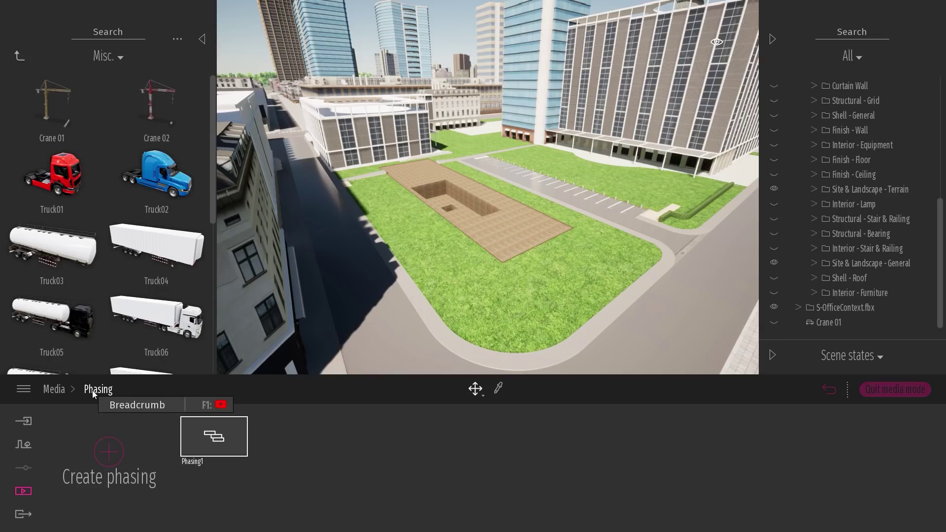
left_click(59, 390)
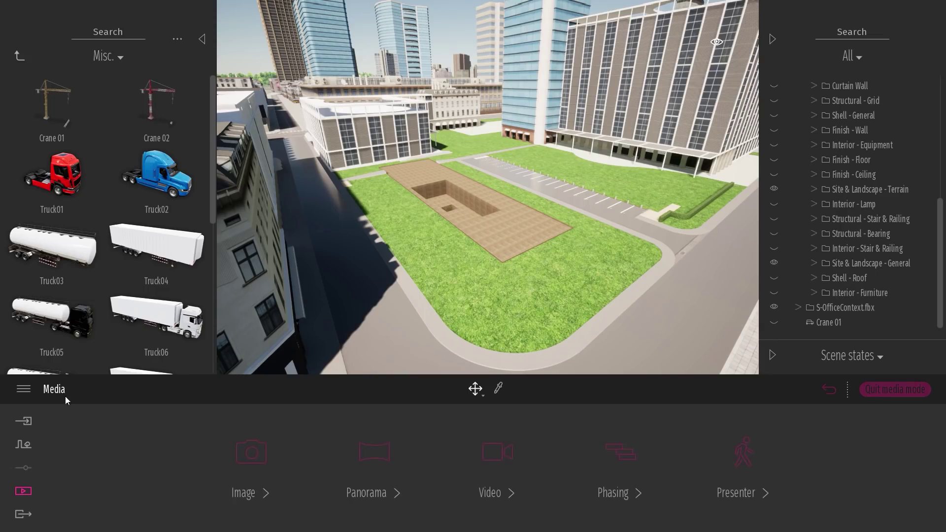
left_click(896, 391)
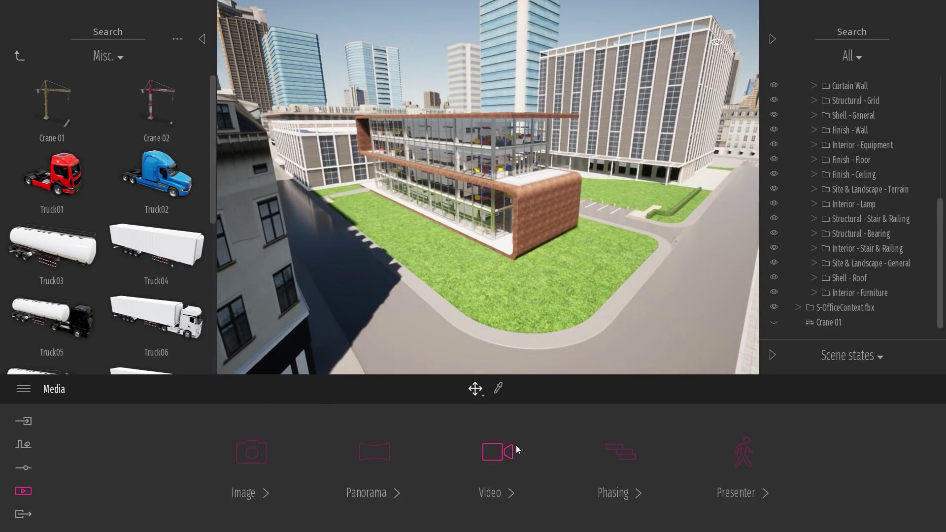
Create a video with two keyframes showing the office building from slightly different camera angles.
left_click(498, 451)
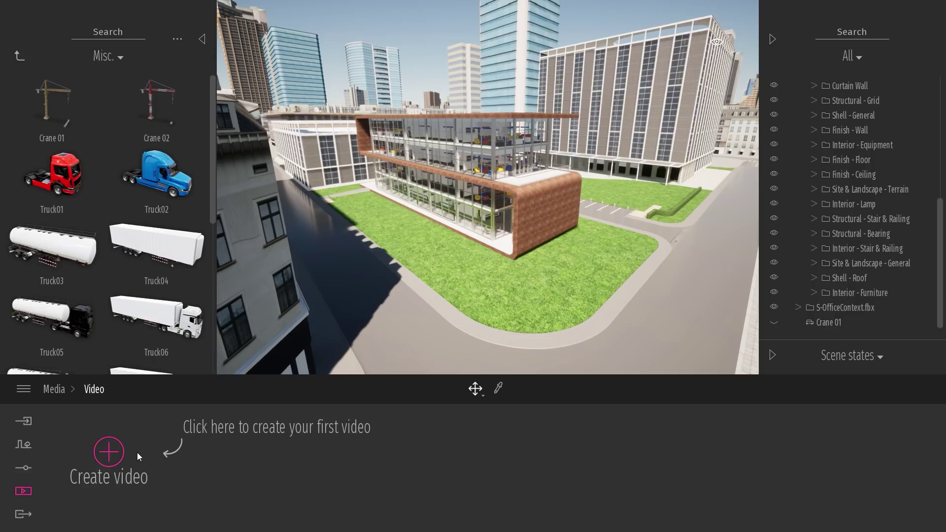
left_click(109, 452)
left_click_drag(490, 281, 509, 278)
left_click(188, 466)
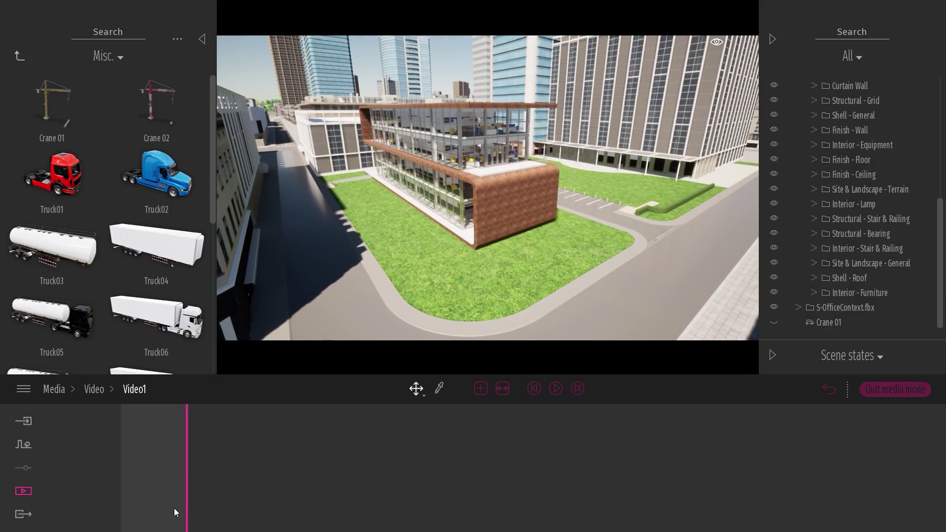
Scrub through Part01 of the video to preview the camera movement between its two keyframes.
left_click_drag(153, 468, 255, 494)
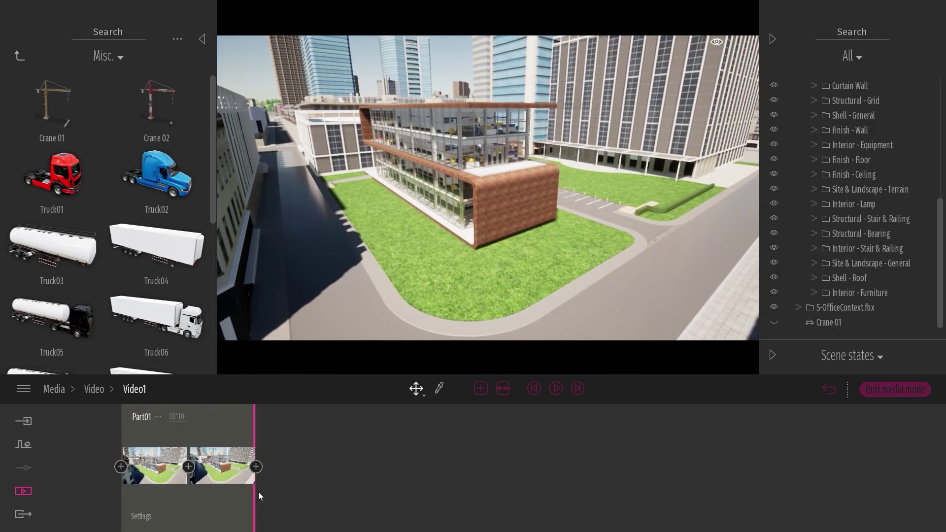
left_click_drag(256, 492, 162, 505)
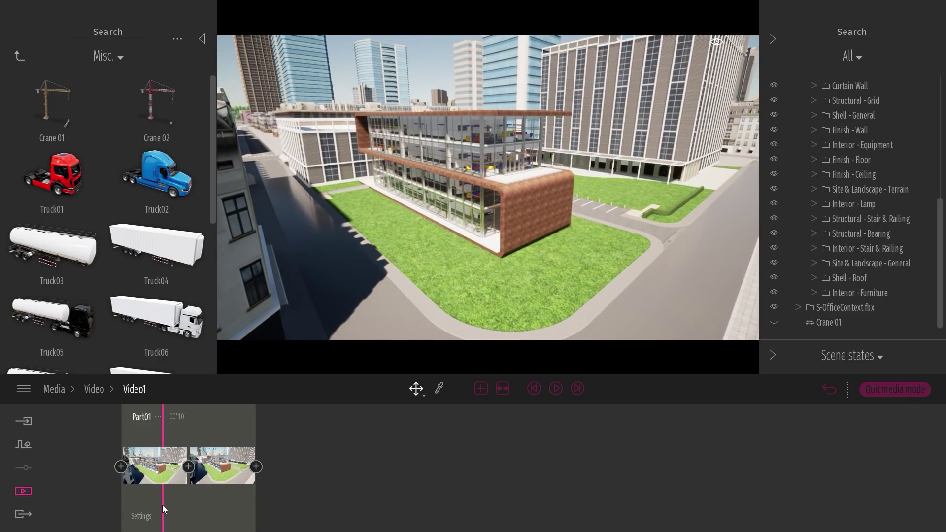
left_click(164, 468)
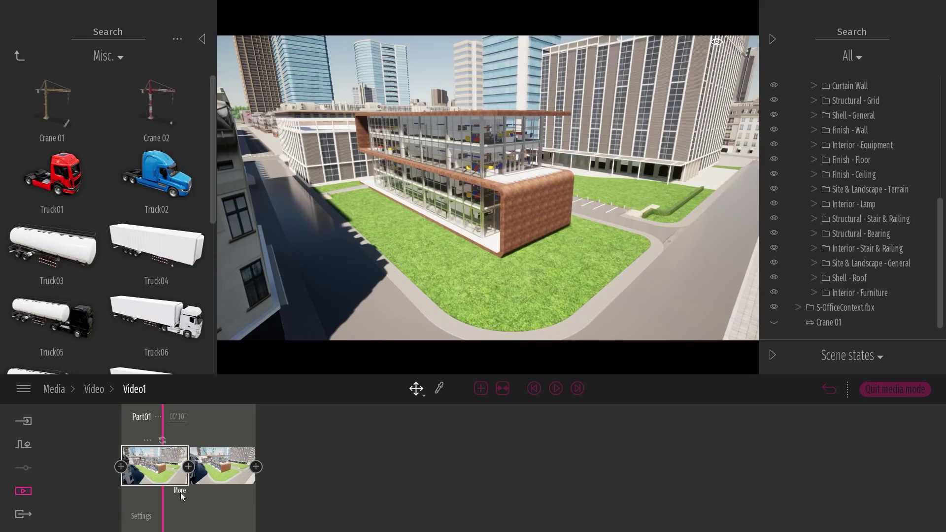
Assign Phasing1 as the phasing of Video1.
left_click(90, 392)
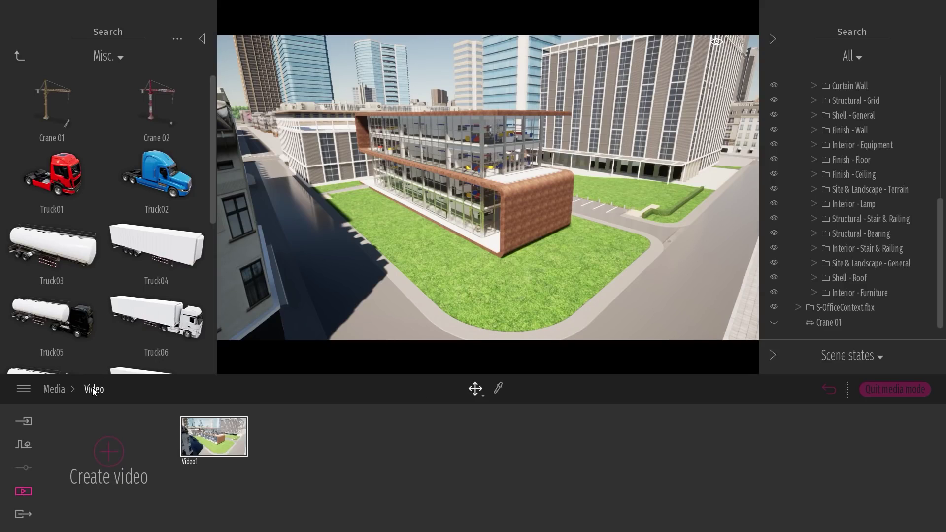
left_click(239, 461)
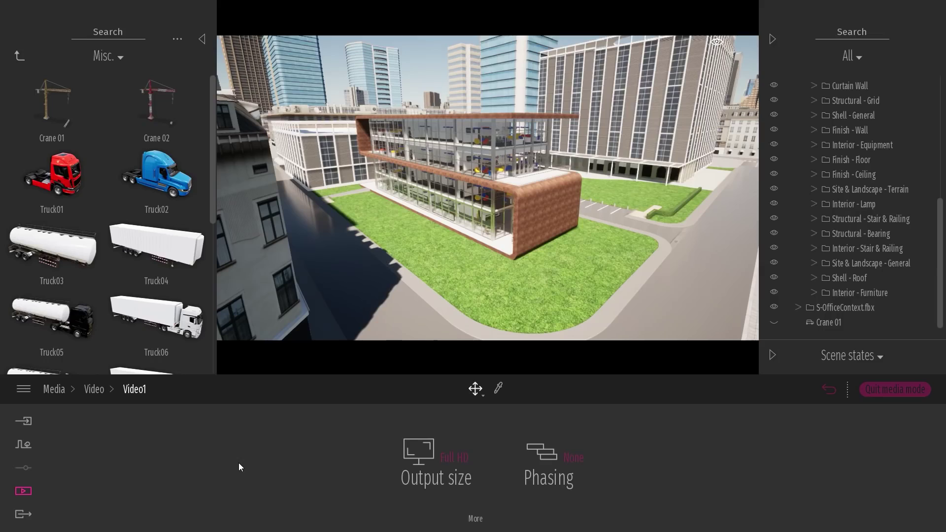
left_click(570, 462)
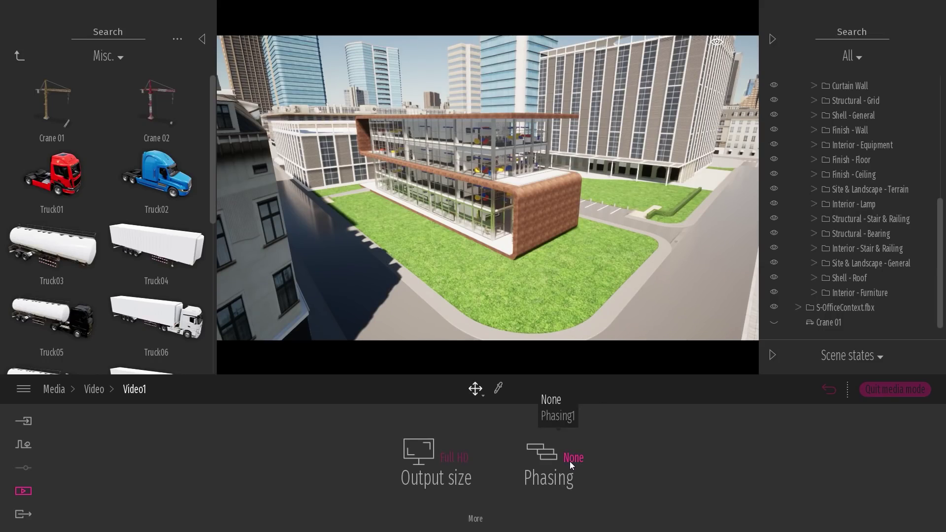
left_click(558, 415)
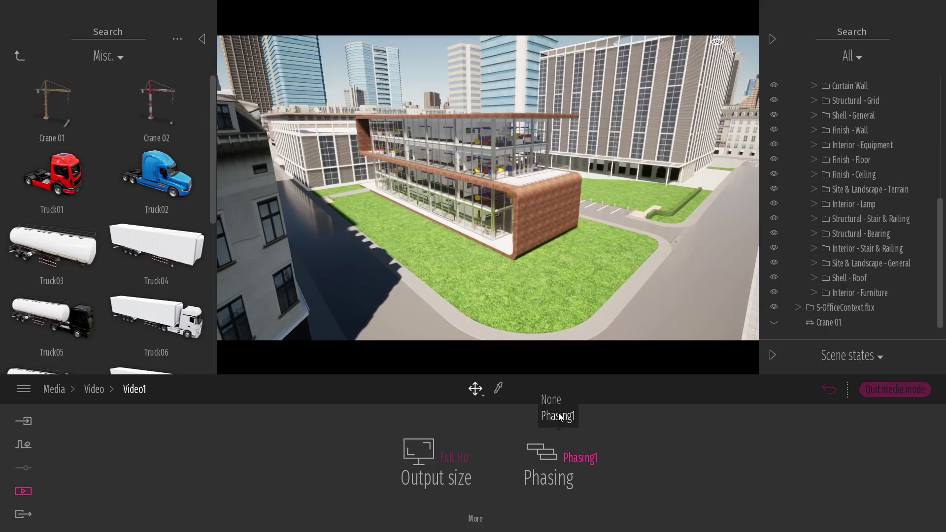
Reopen Video1 and scrub through its first keyframes to preview the construction phasing in the video.
left_click(93, 390)
left_click(215, 444)
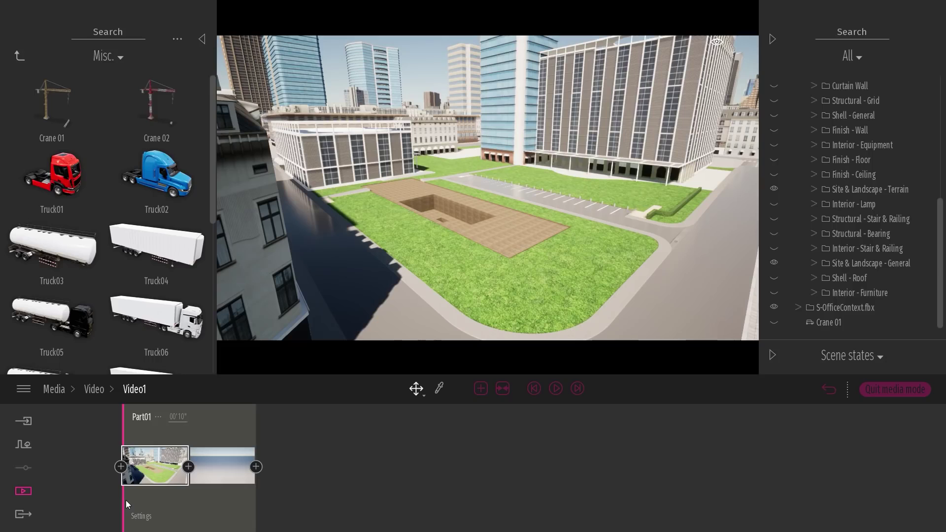
left_click_drag(124, 502, 206, 491)
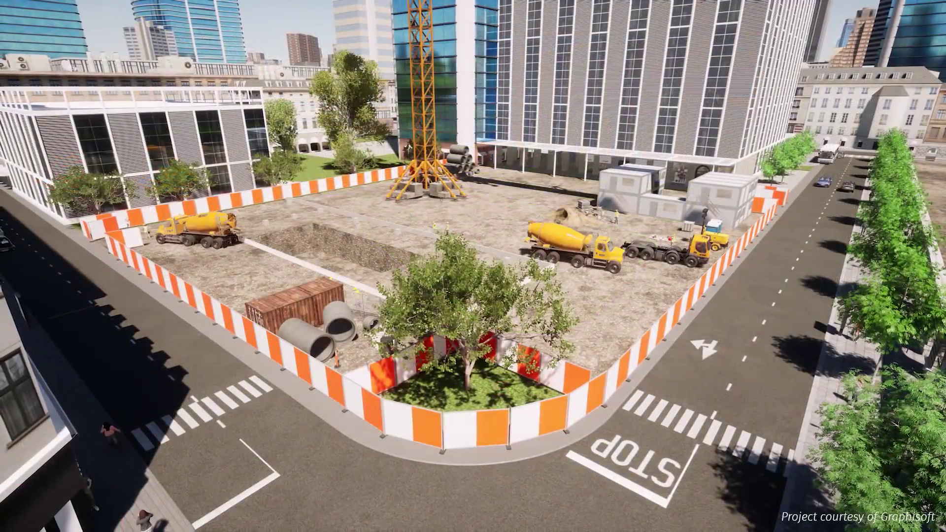